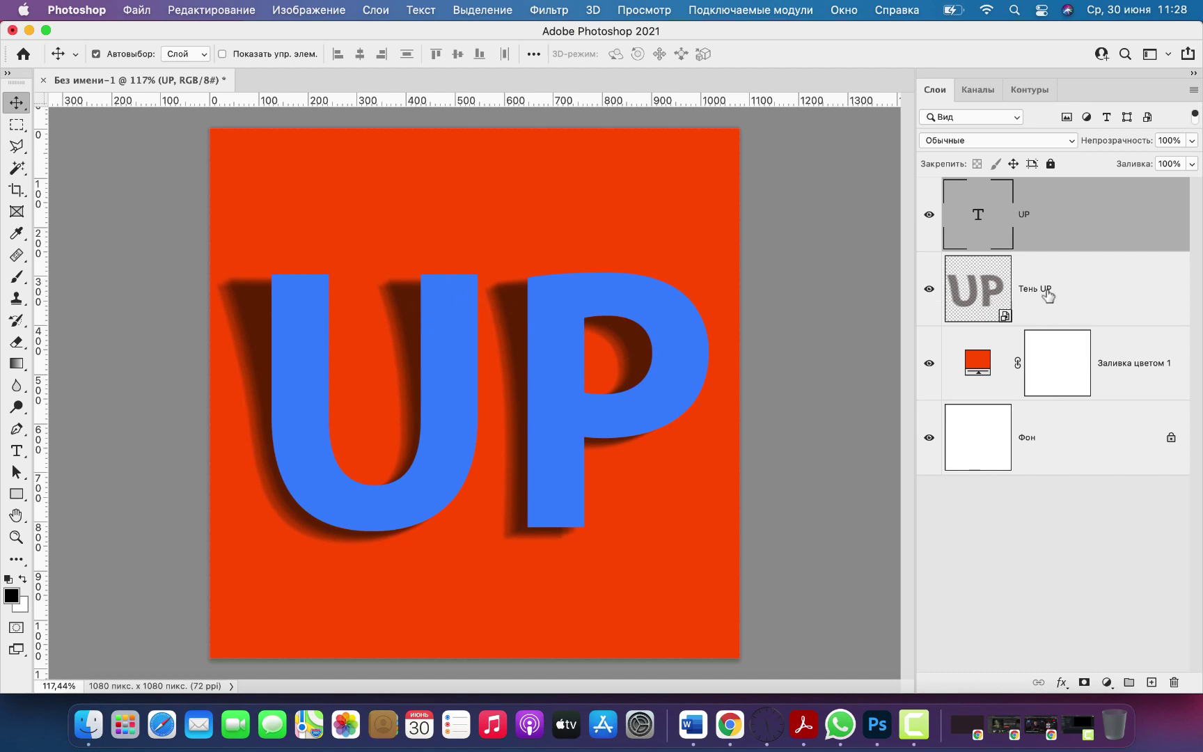
Delete the old 'Тень UP' shadow layer by dragging it to the Layers panel trash
drag(1105, 295, 1174, 680)
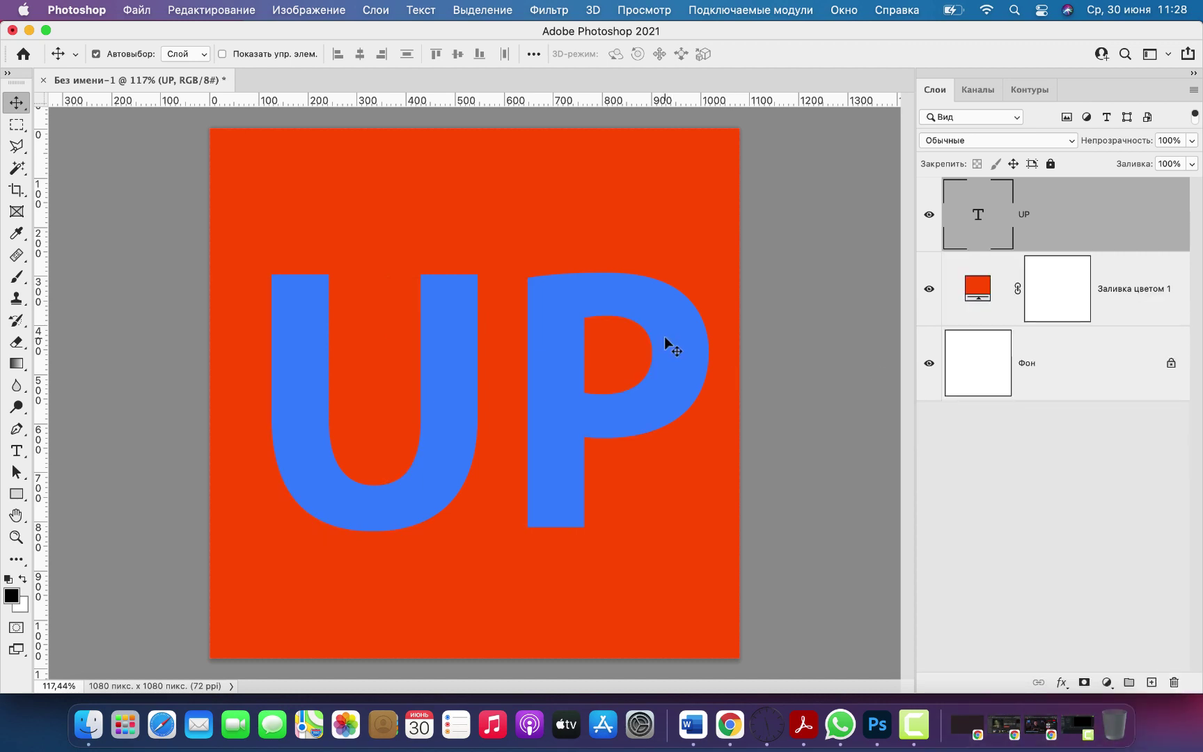
drag(664, 335, 661, 338)
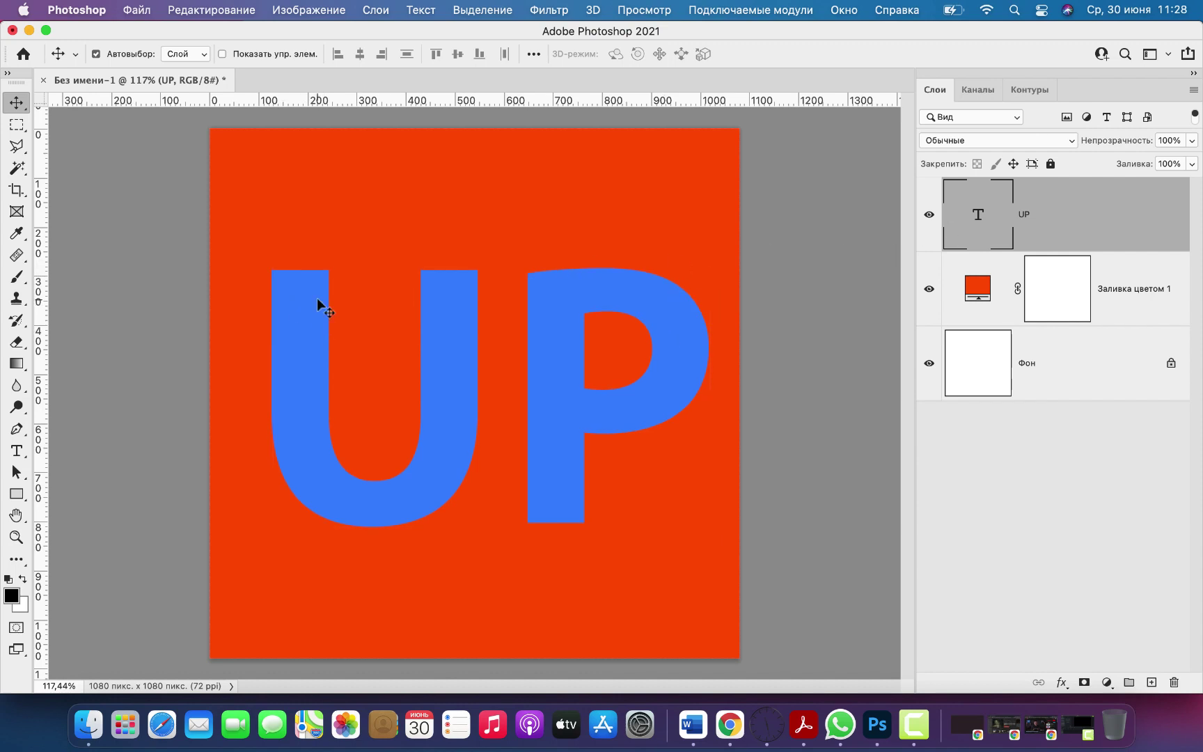
drag(564, 311, 558, 322)
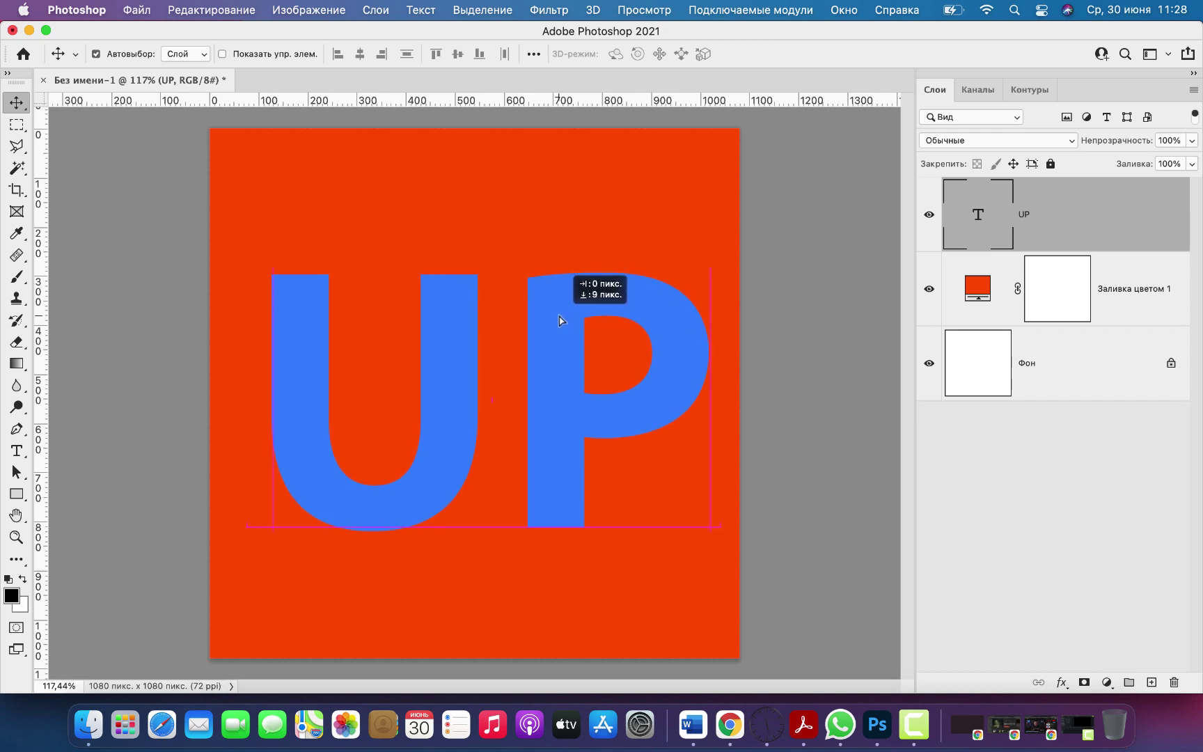
drag(558, 322, 568, 322)
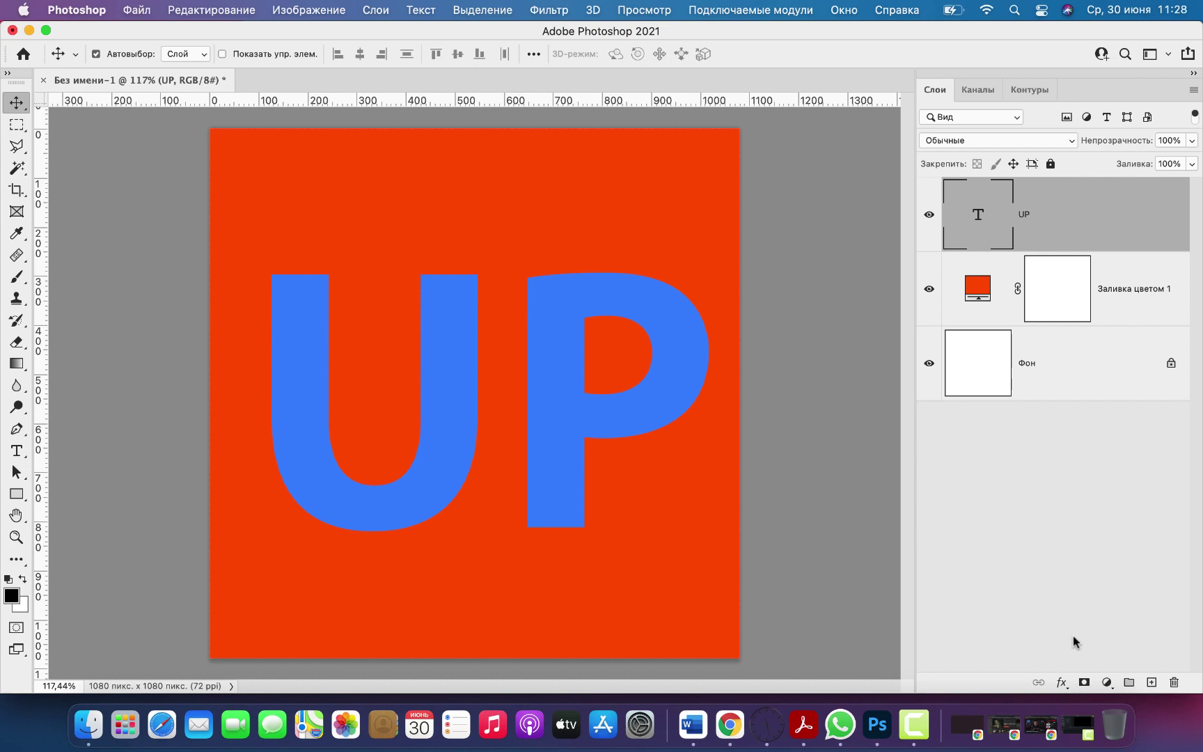
Give UP a Multiply drop shadow: 35% opacity, 25°, 22 px distance, 20% spread, 10 px size
click(1063, 683)
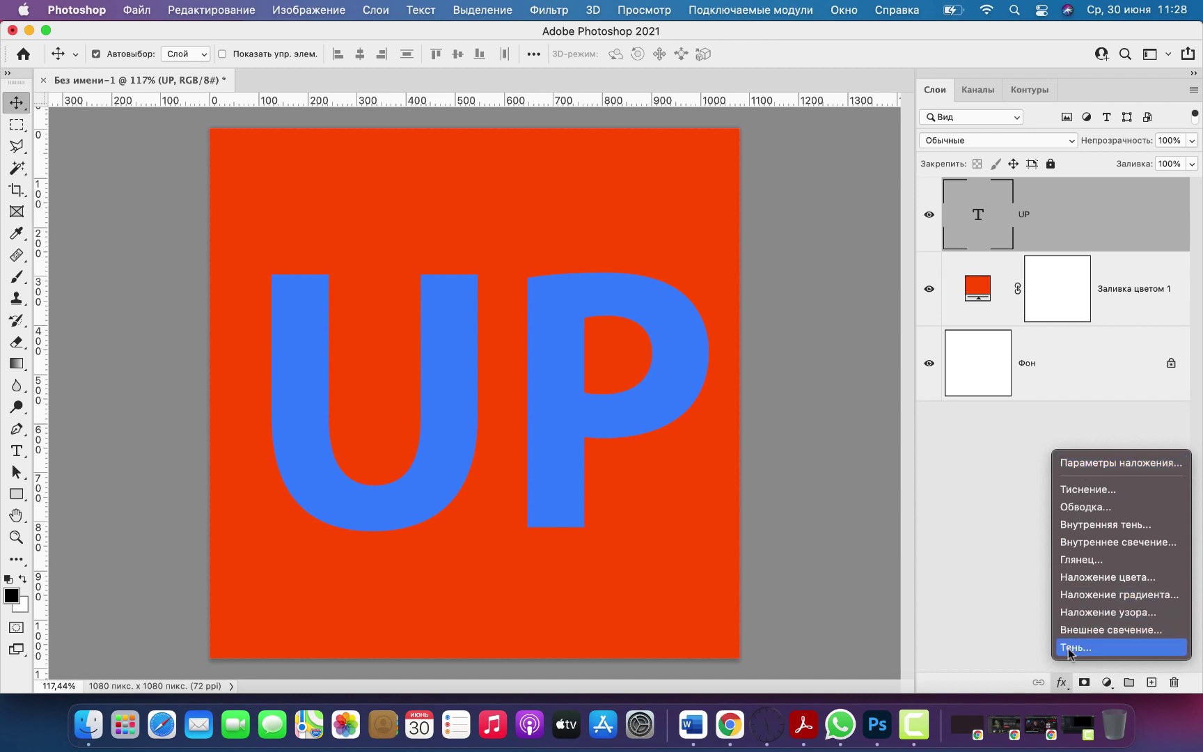
click(1098, 464)
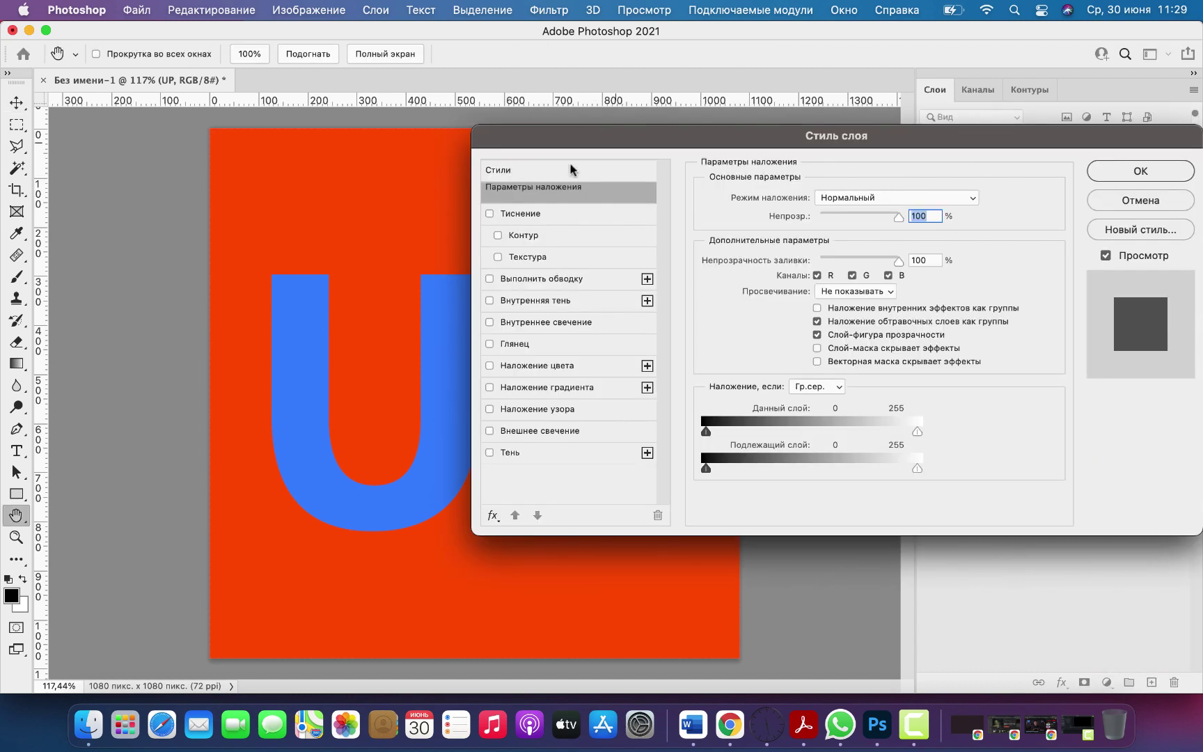
click(582, 450)
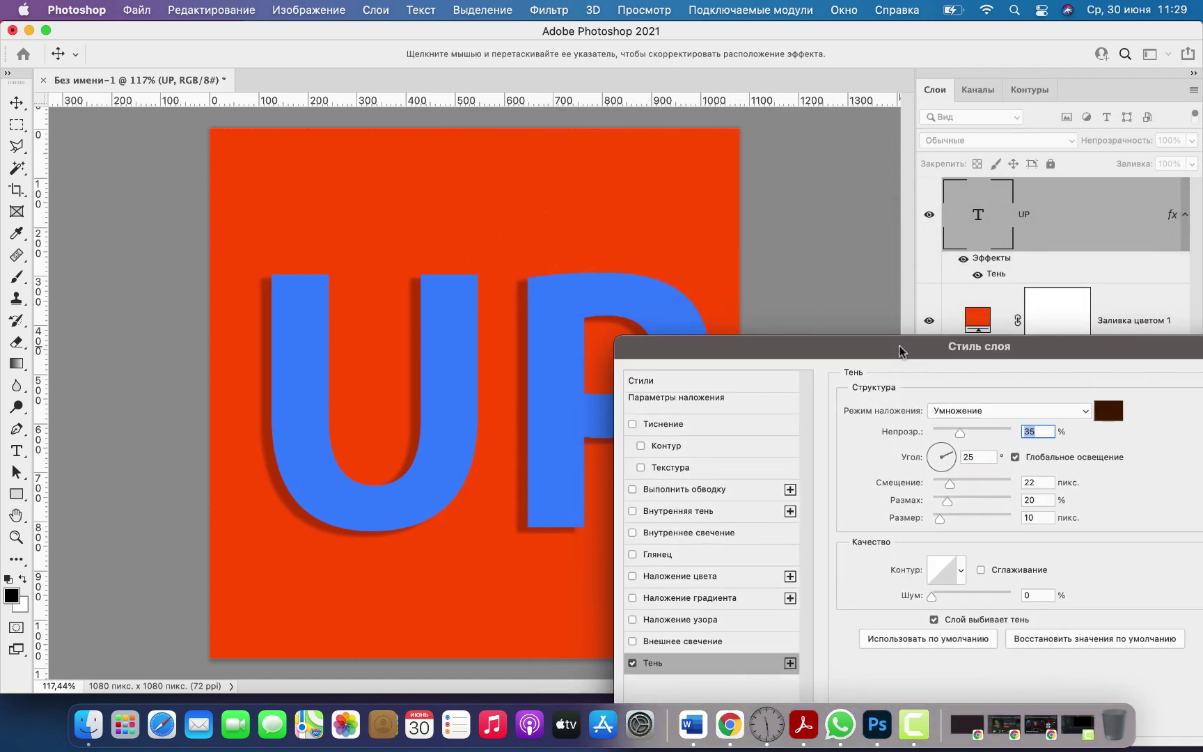
mouse_move(775, 137)
mouse_down()
mouse_move(902, 269)
mouse_move(910, 244)
mouse_up()
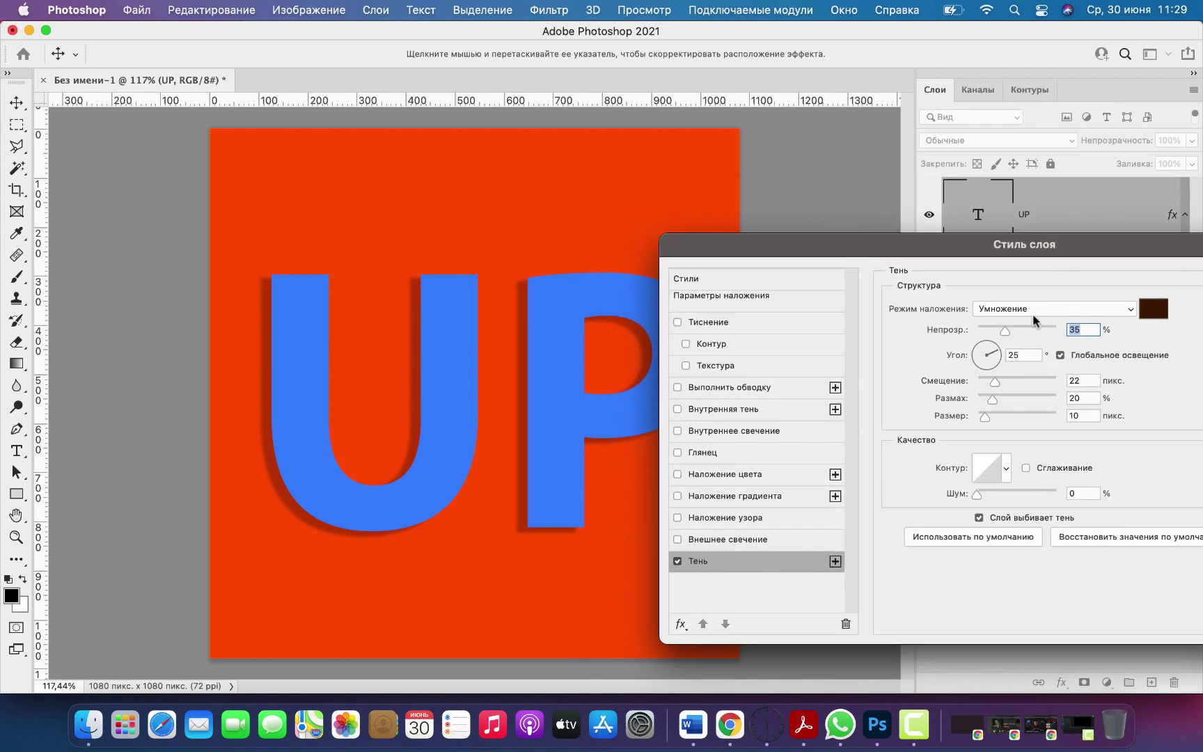
mouse_move(1064, 249)
mouse_down()
mouse_move(1069, 312)
mouse_move(1042, 211)
mouse_up()
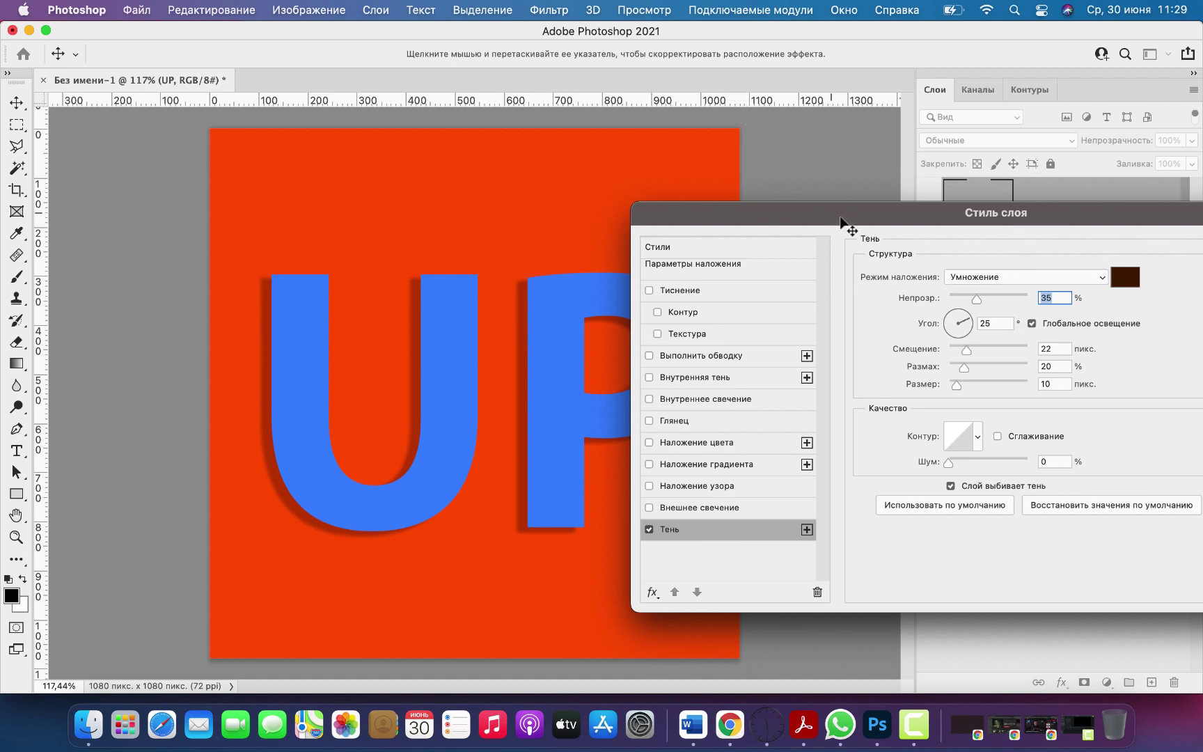
mouse_move(873, 220)
mouse_down()
mouse_move(904, 174)
mouse_move(894, 156)
mouse_up()
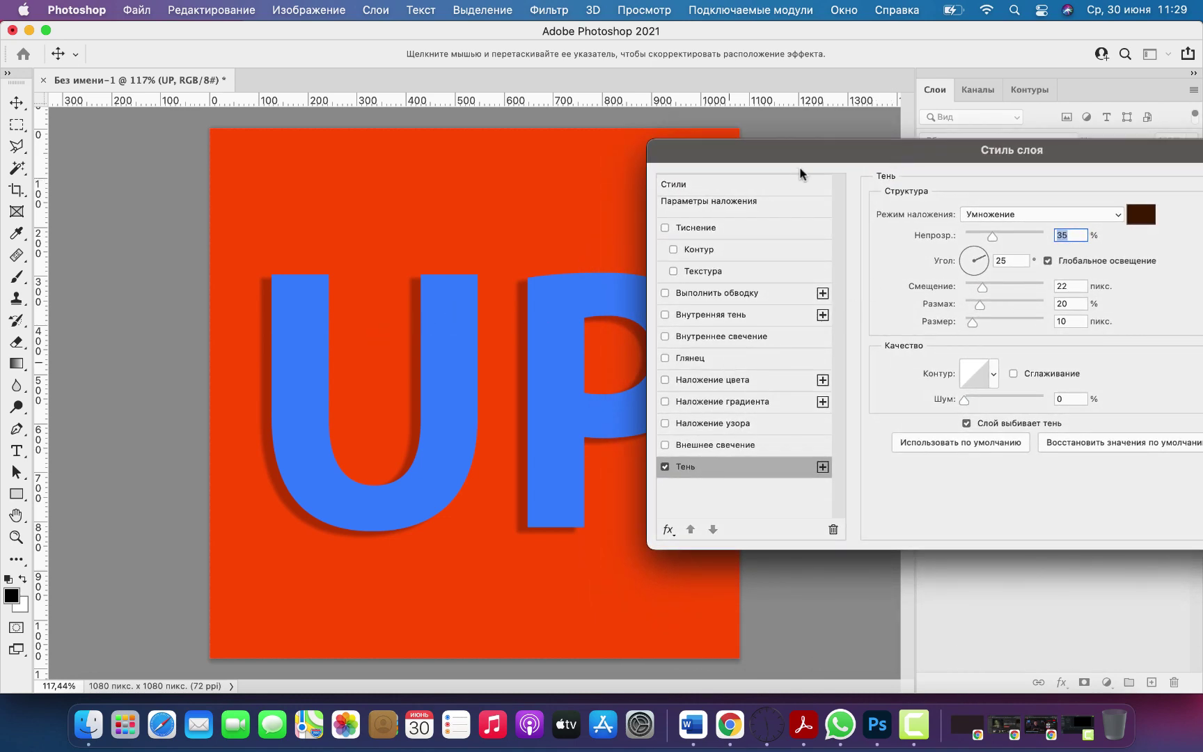
mouse_move(833, 156)
mouse_down()
mouse_move(849, 185)
mouse_move(903, 176)
mouse_up()
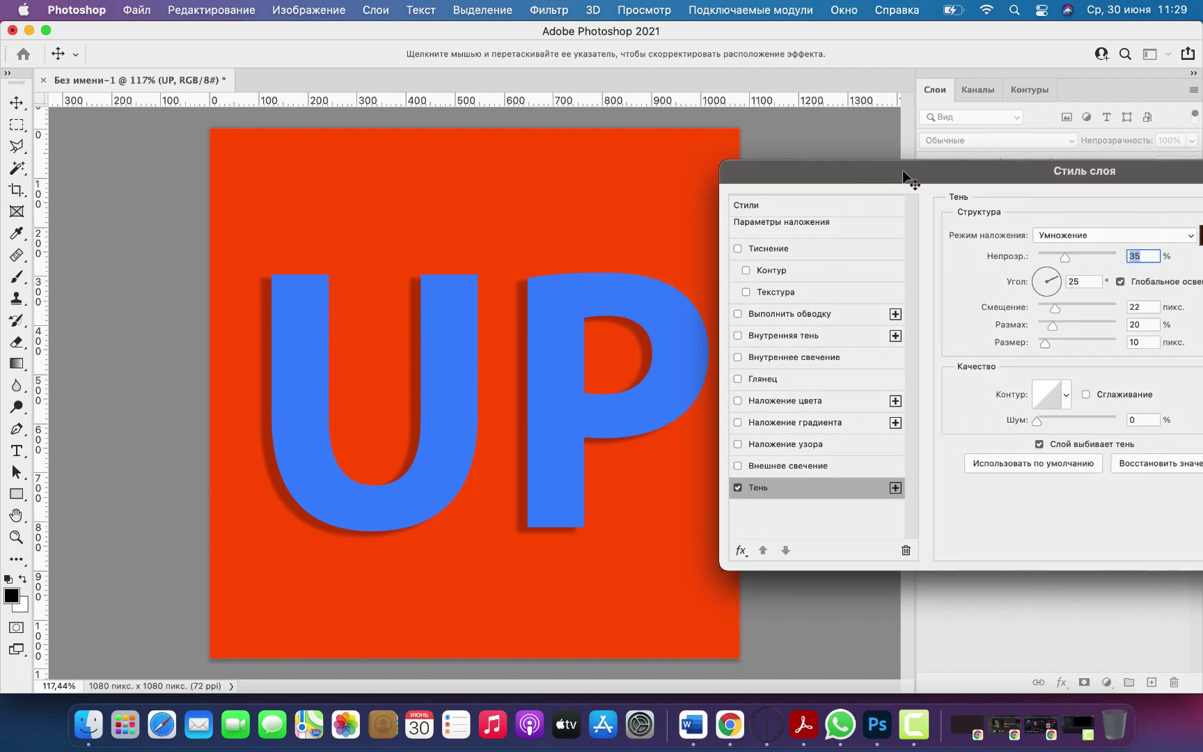
drag(904, 174, 902, 174)
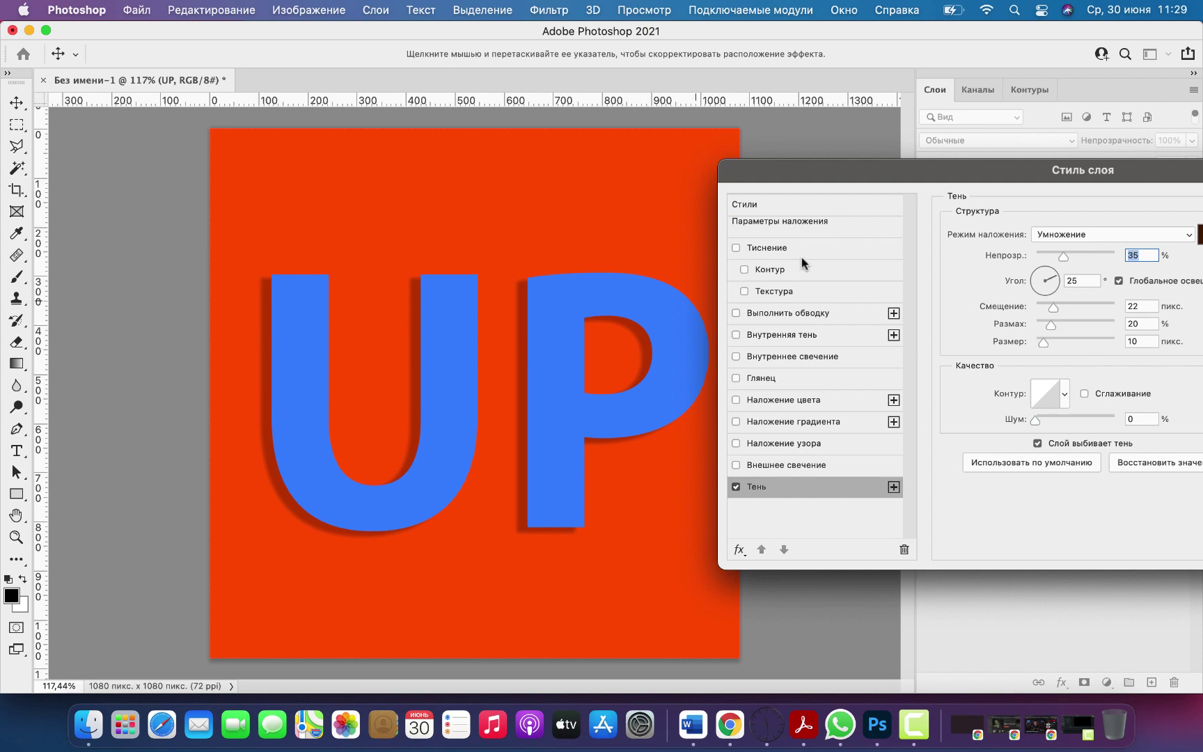
drag(965, 174, 577, 130)
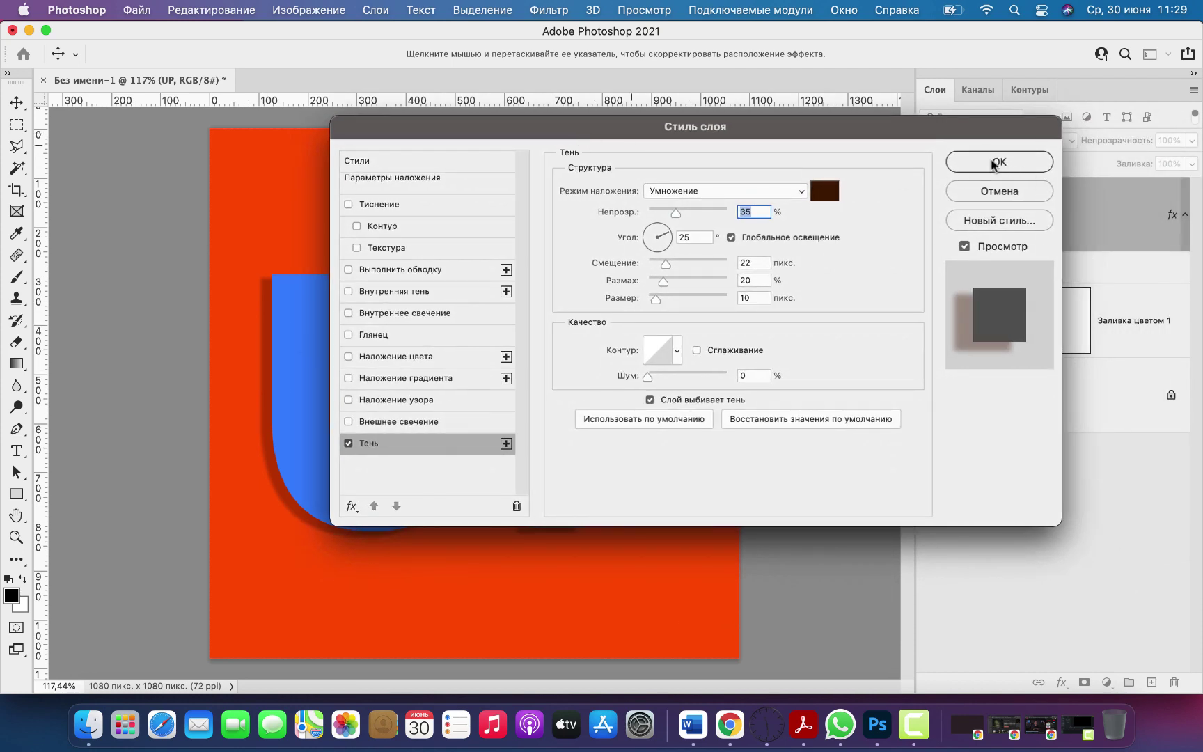
Apply the drop shadow and split it onto its own 'Тень UP' layer
click(994, 164)
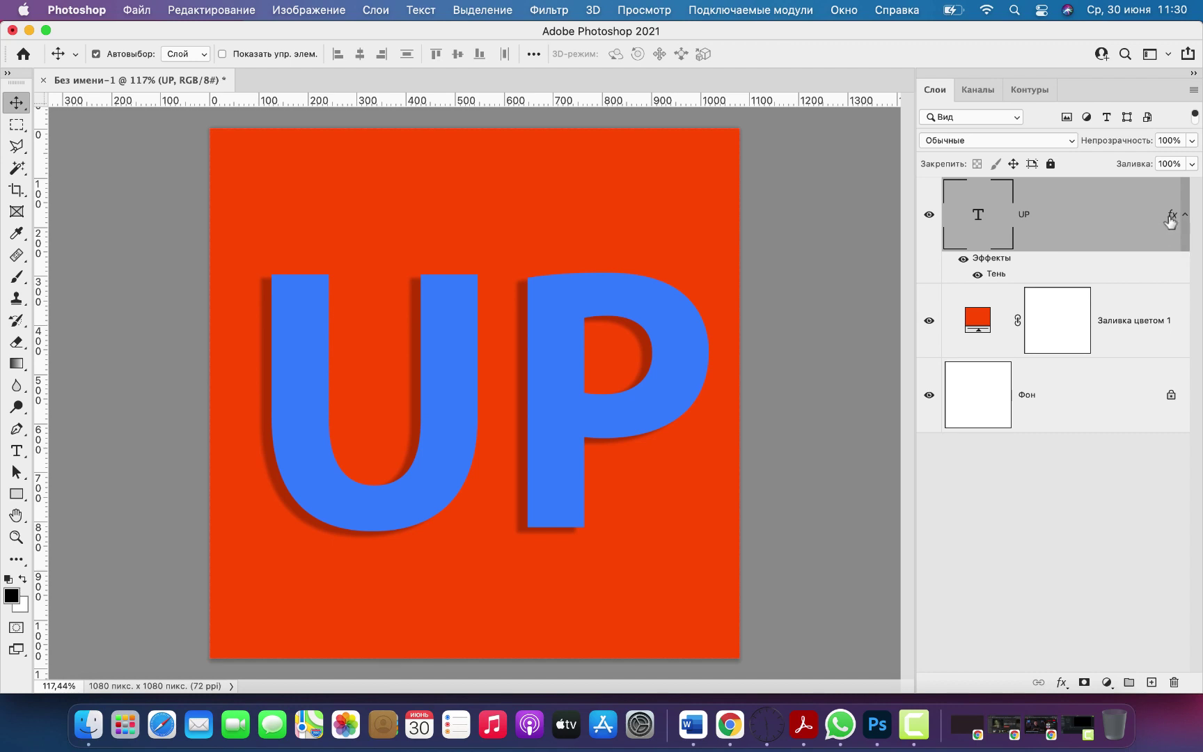
right_click(1170, 220)
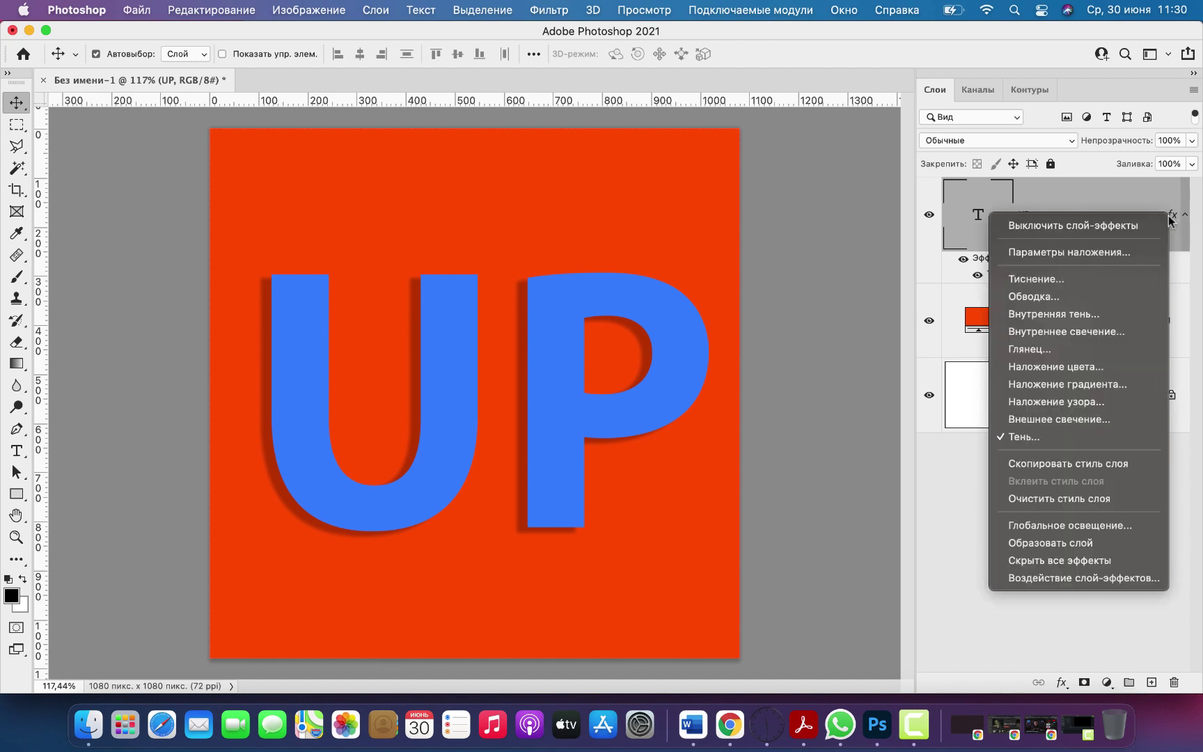
click(1068, 542)
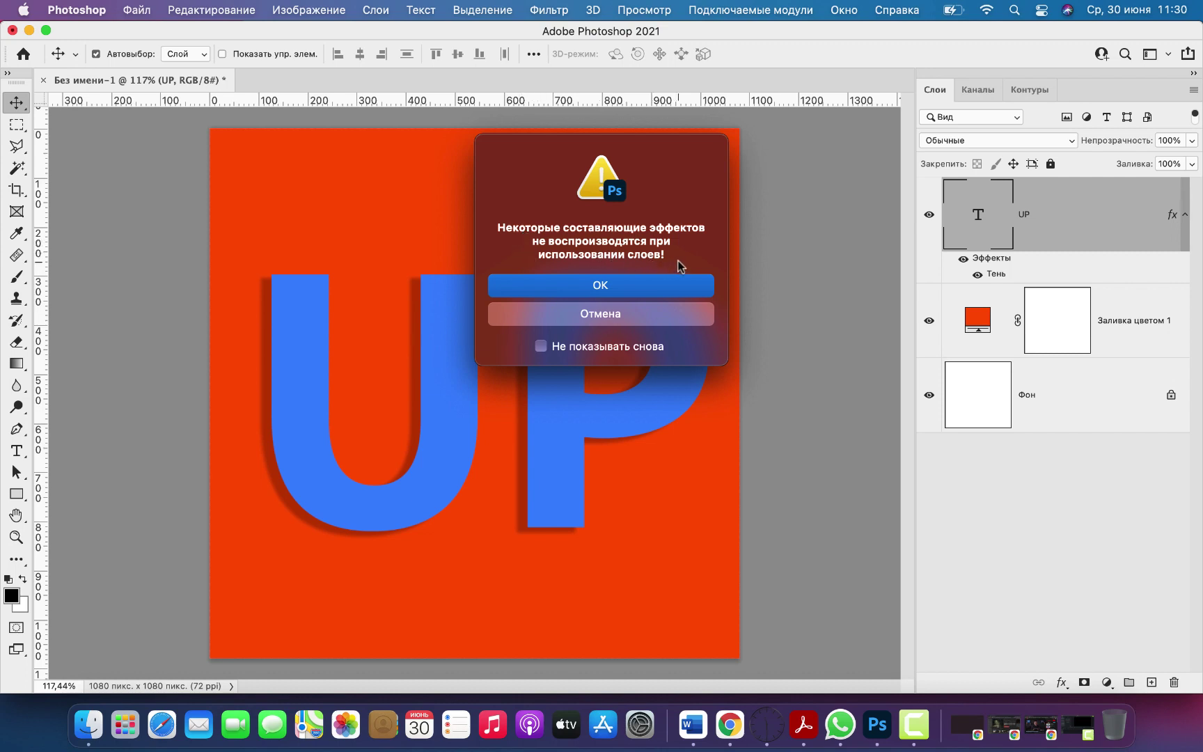
click(605, 287)
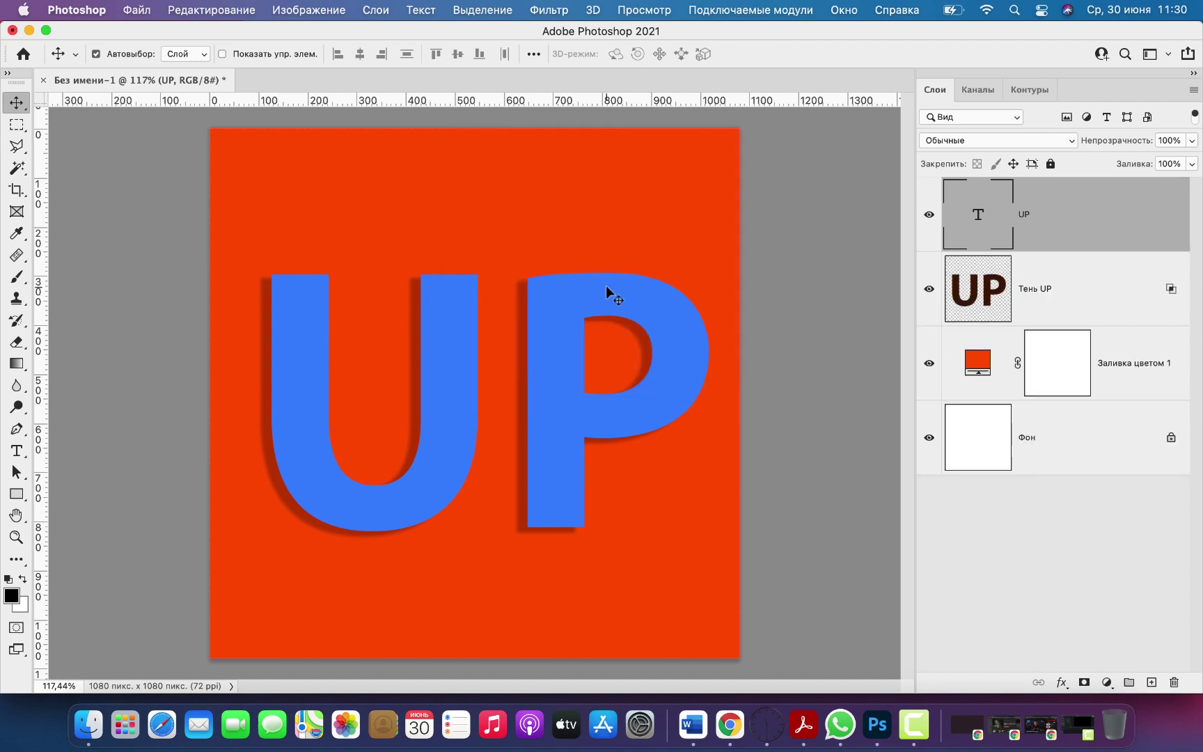
Distort the 'Тень UP' layer by dragging both top corners left, then commit the transform
click(1045, 290)
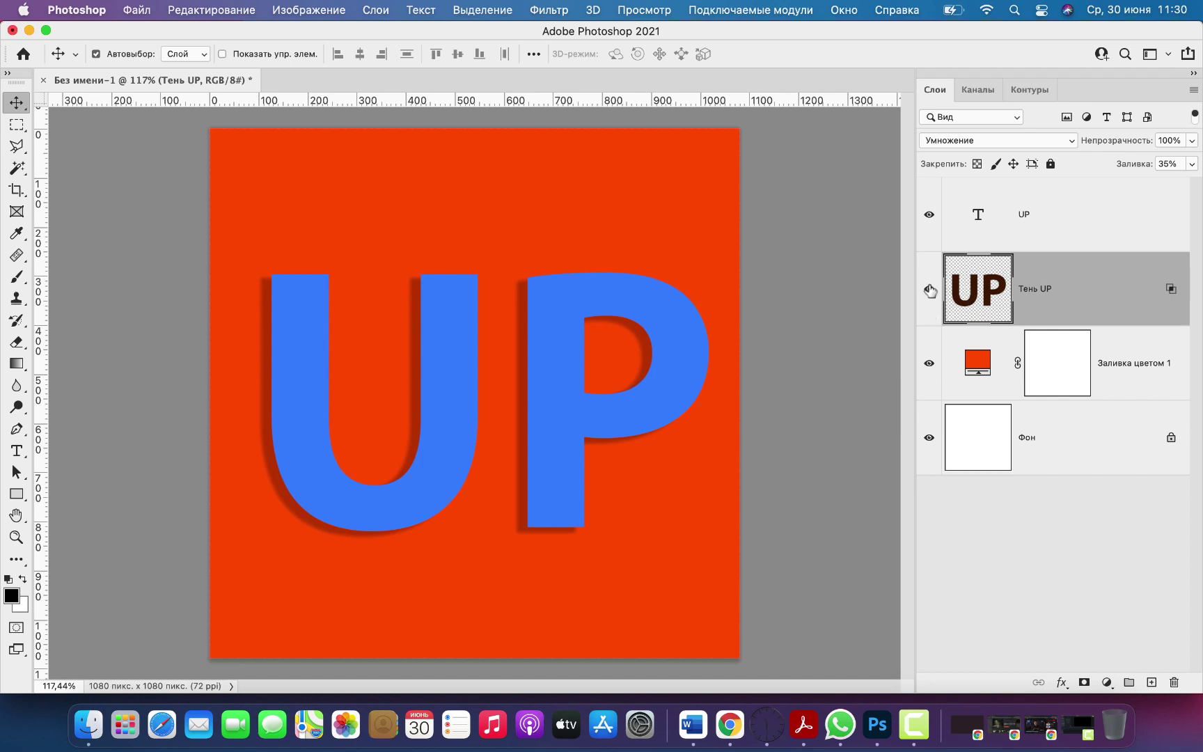
click(930, 291)
click(929, 291)
click(204, 11)
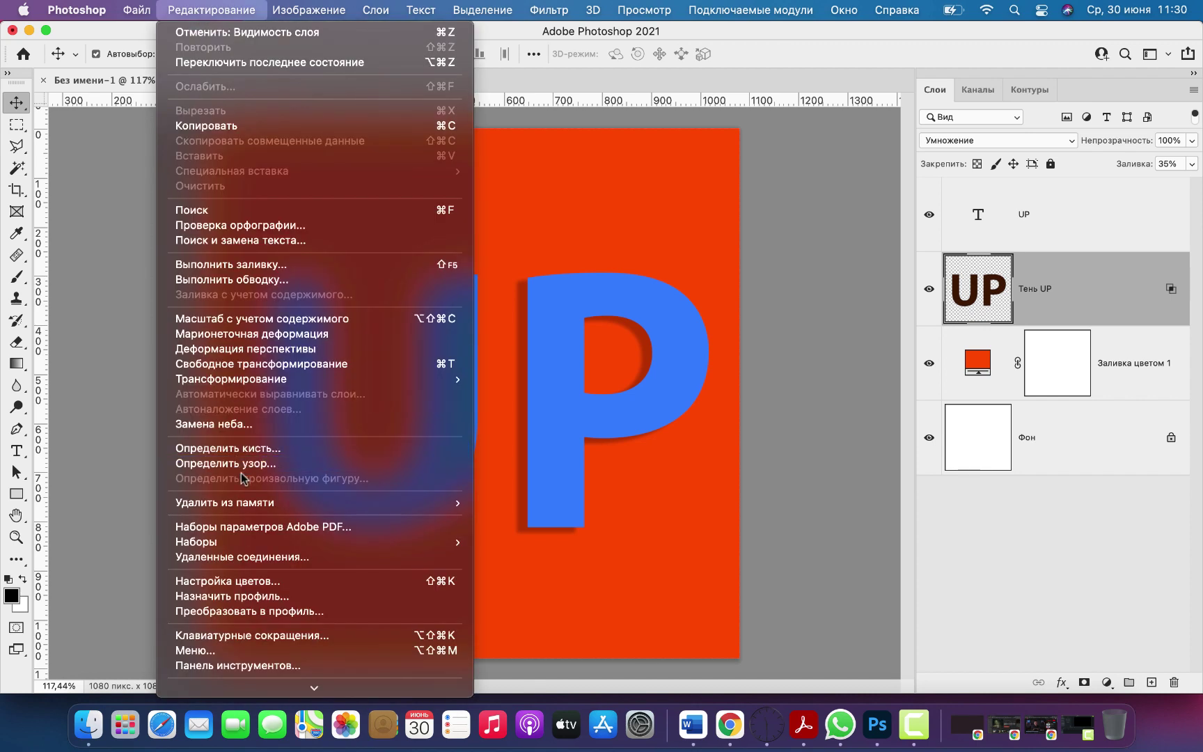
mouse_move(232, 379)
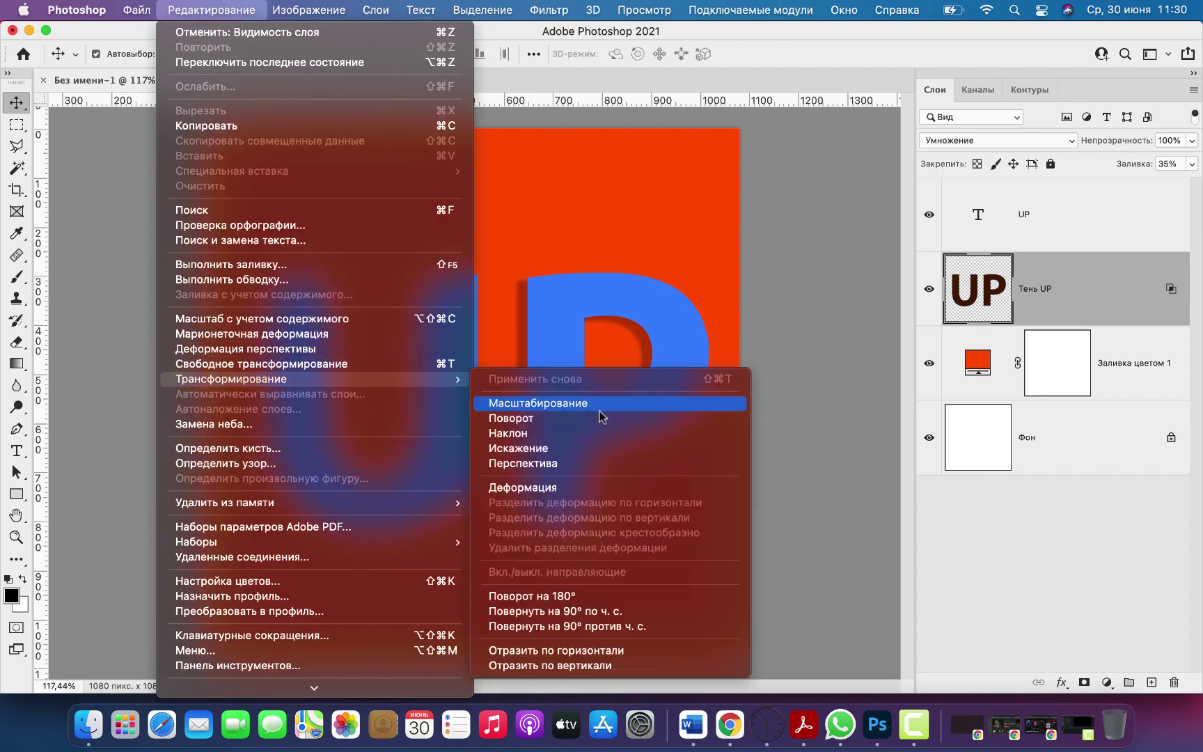
click(555, 450)
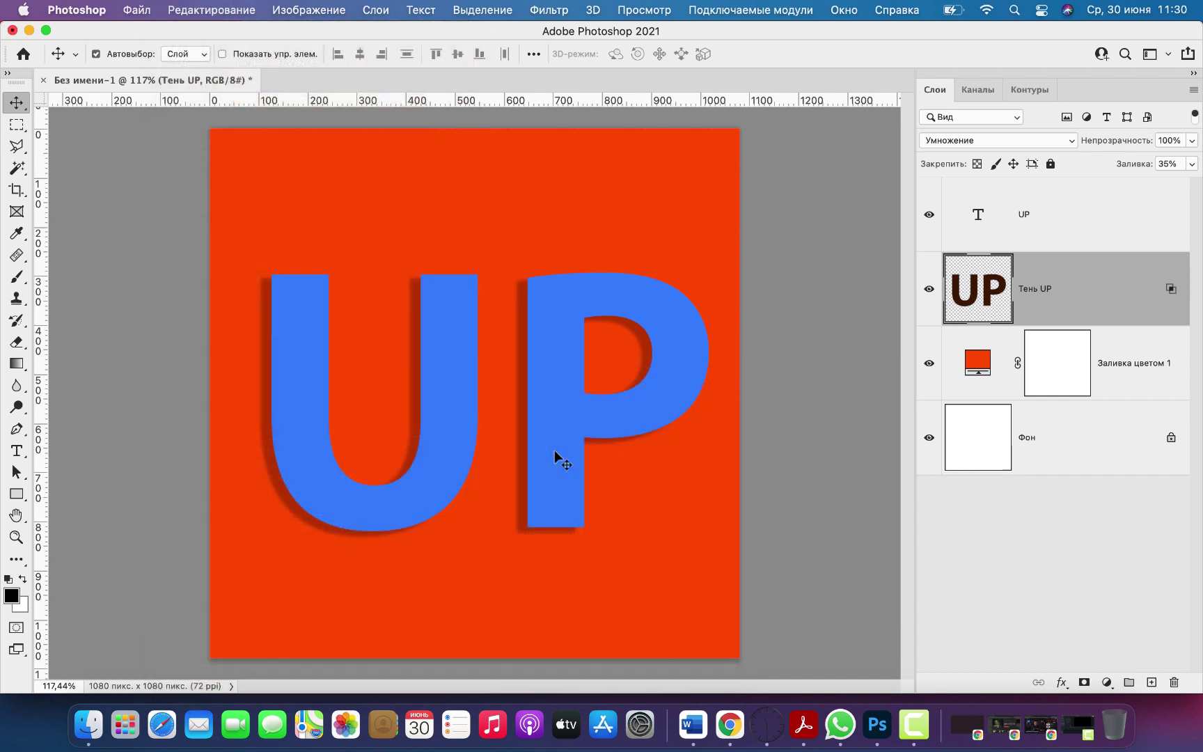
drag(256, 274, 228, 278)
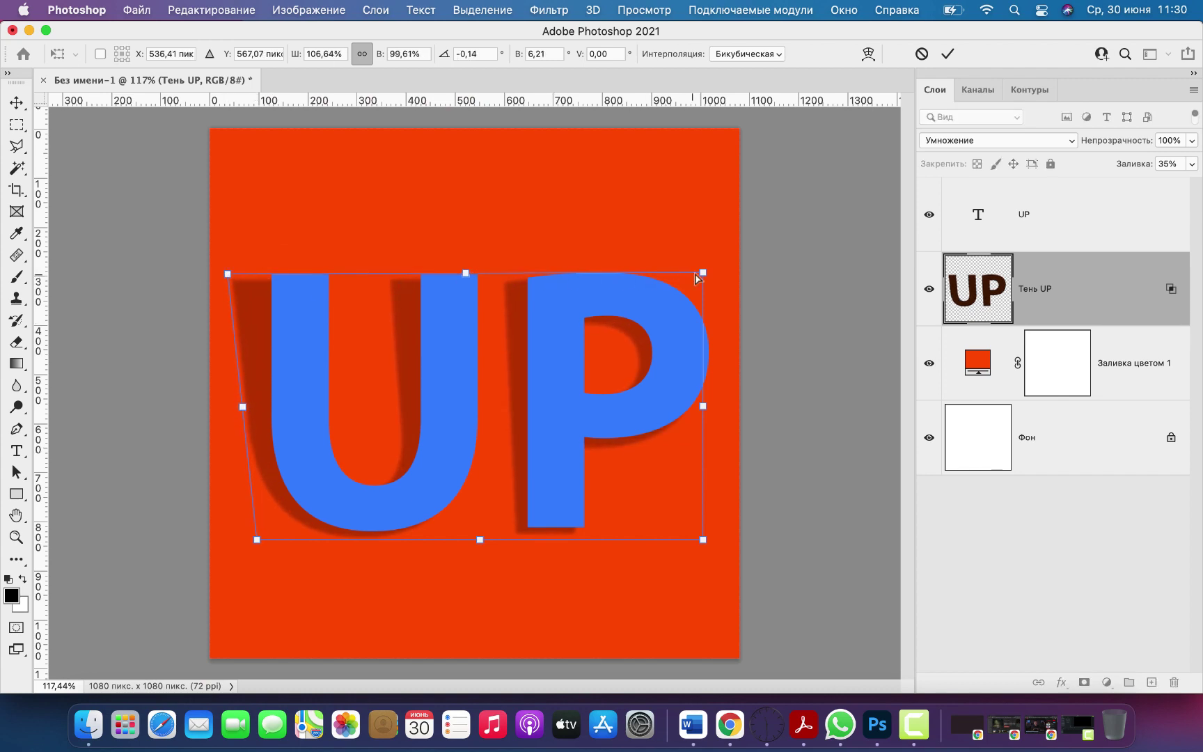
drag(704, 277, 693, 278)
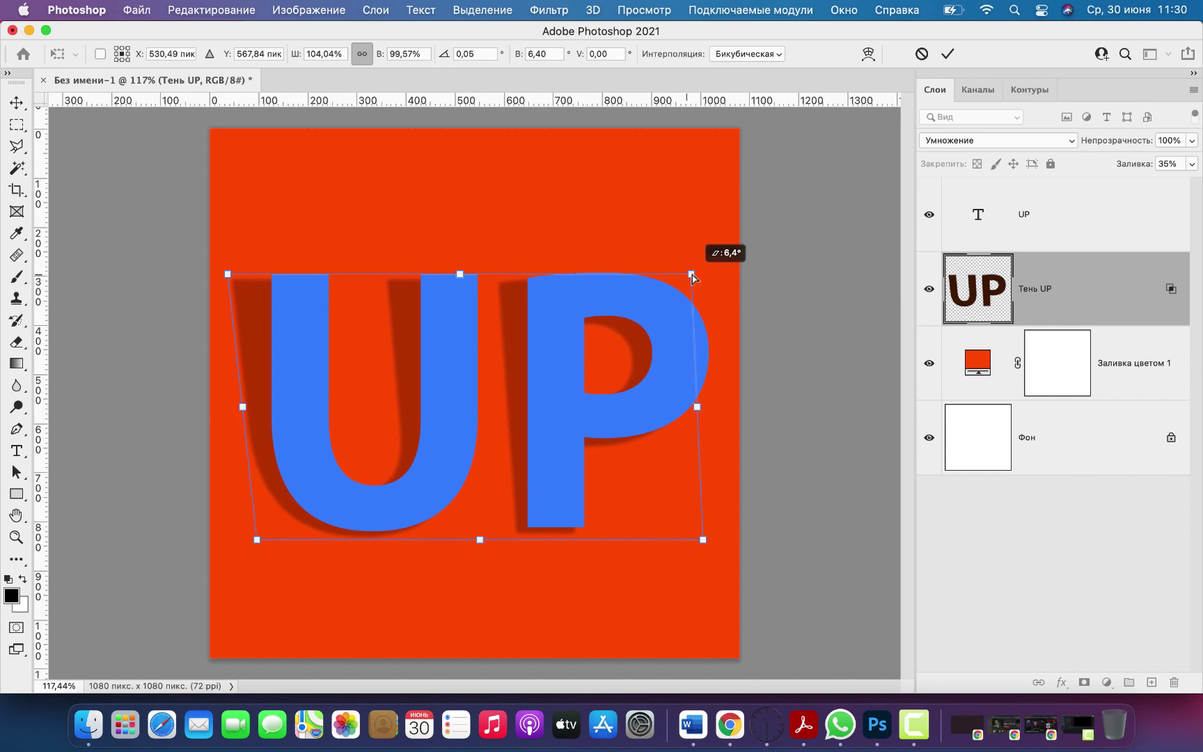
click(947, 54)
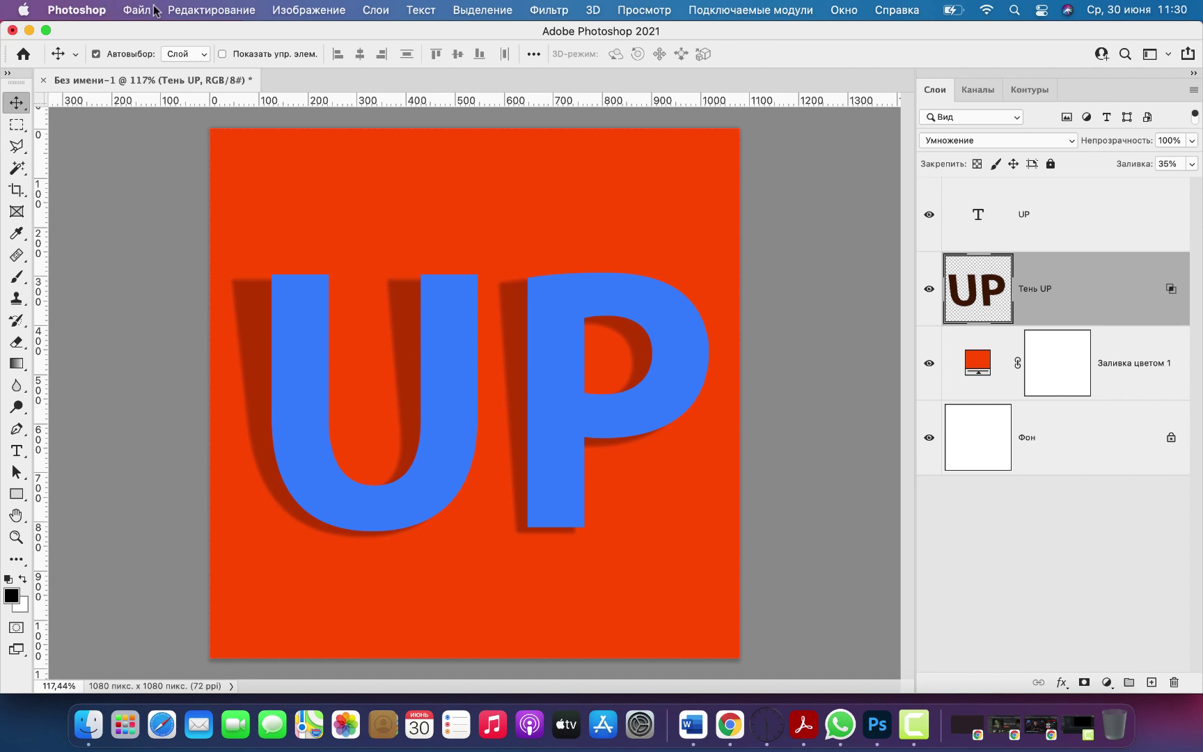
Warp the 'Тень UP' shadow, bending its left edge inward beside the letters, and commit
click(208, 15)
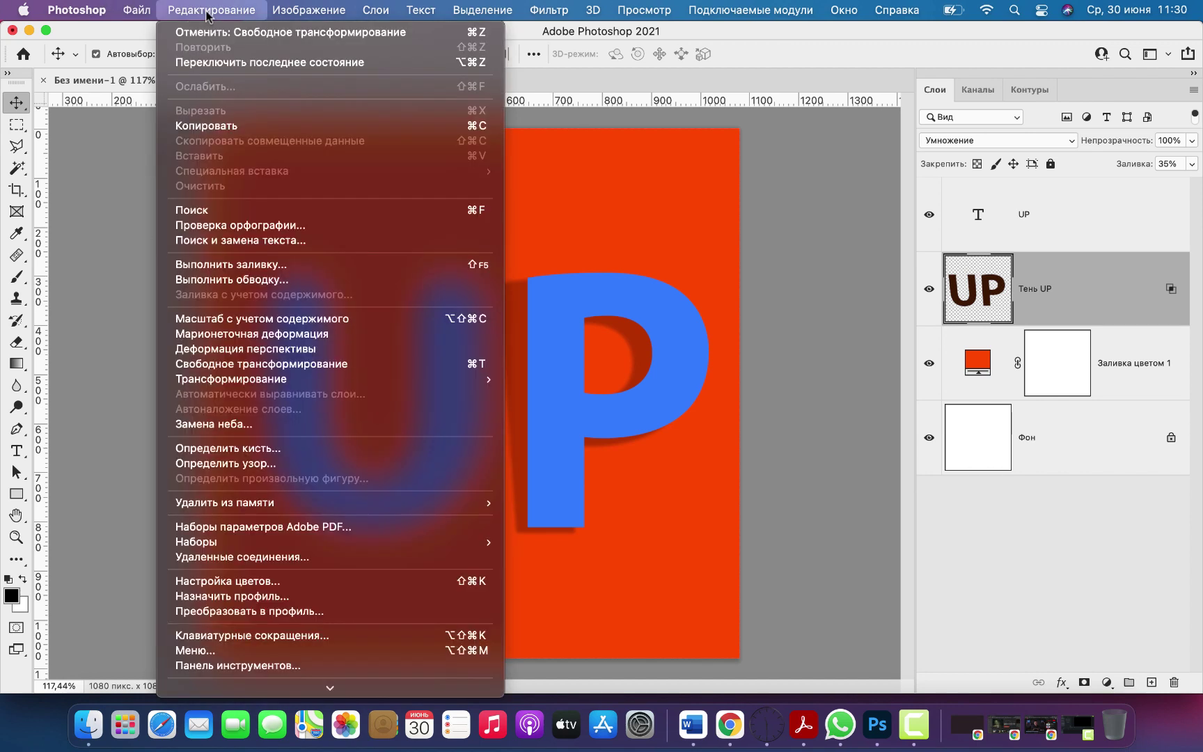
mouse_move(282, 379)
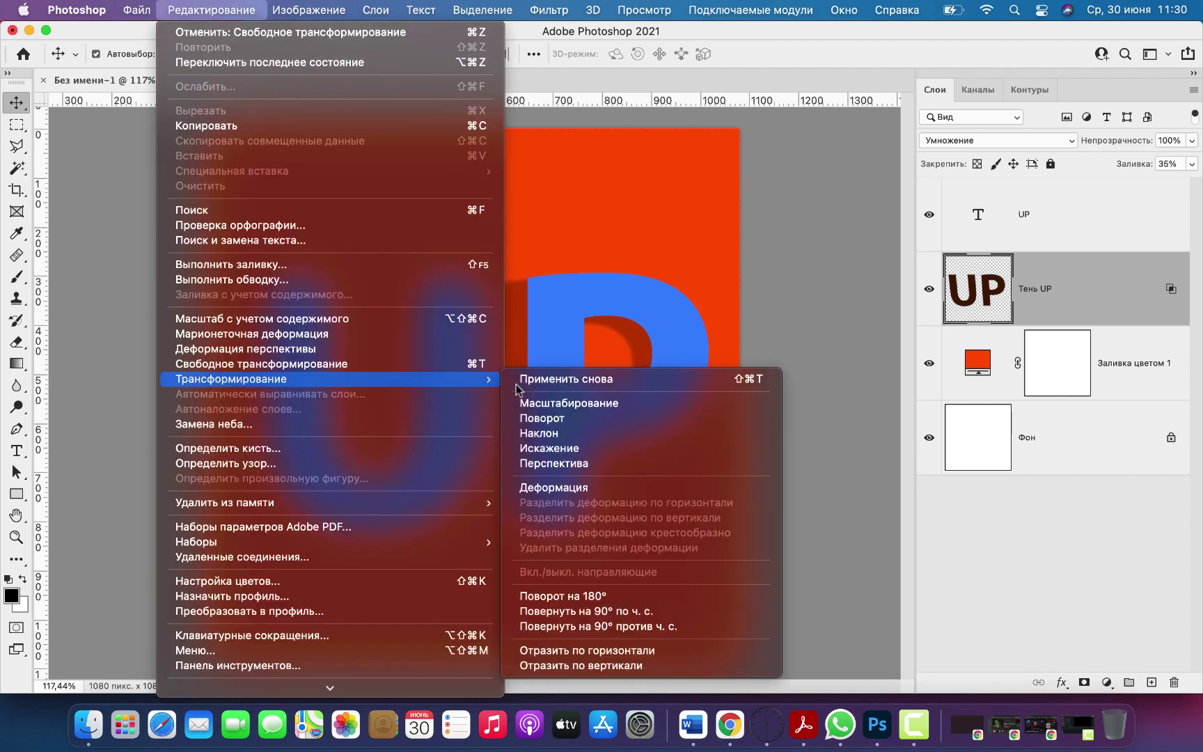
click(562, 489)
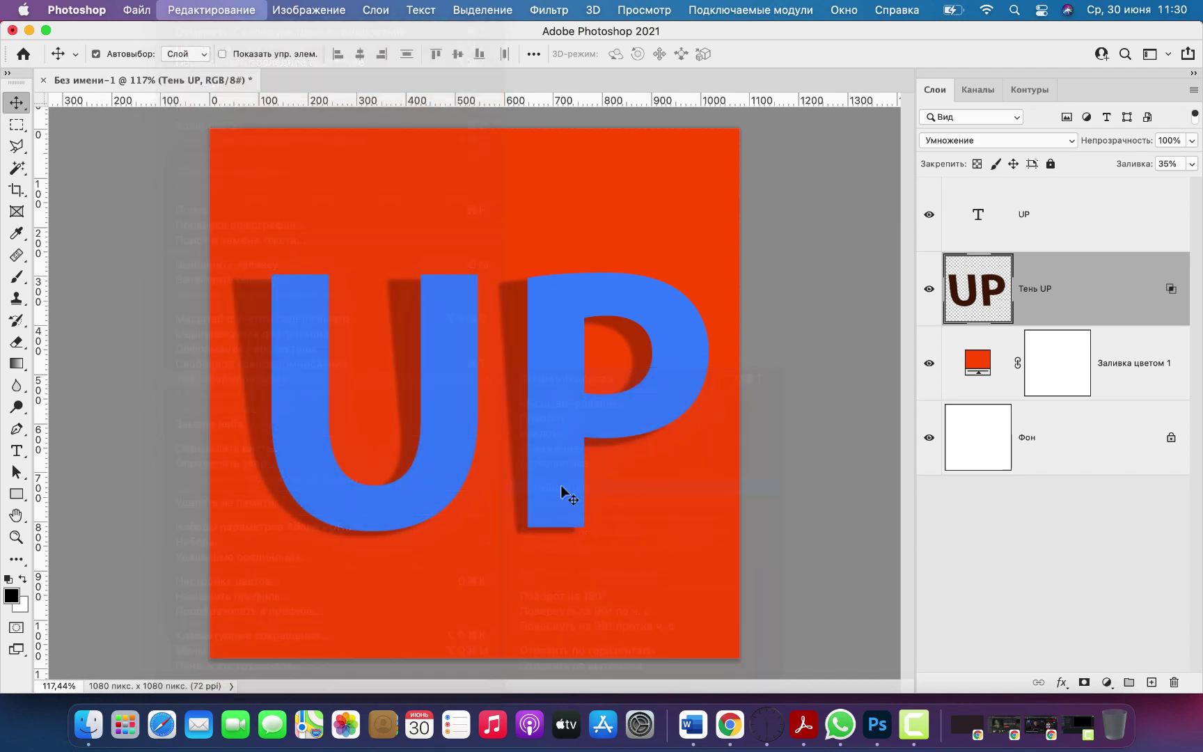
drag(228, 366, 246, 367)
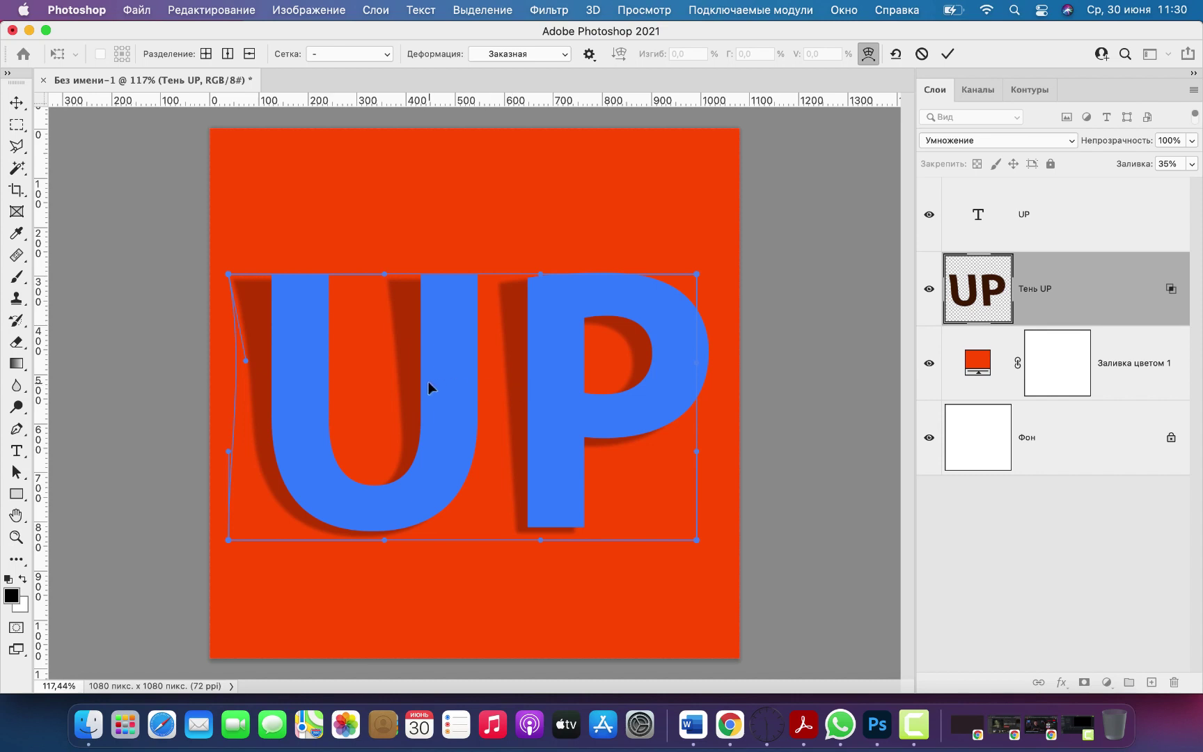
drag(403, 380, 413, 388)
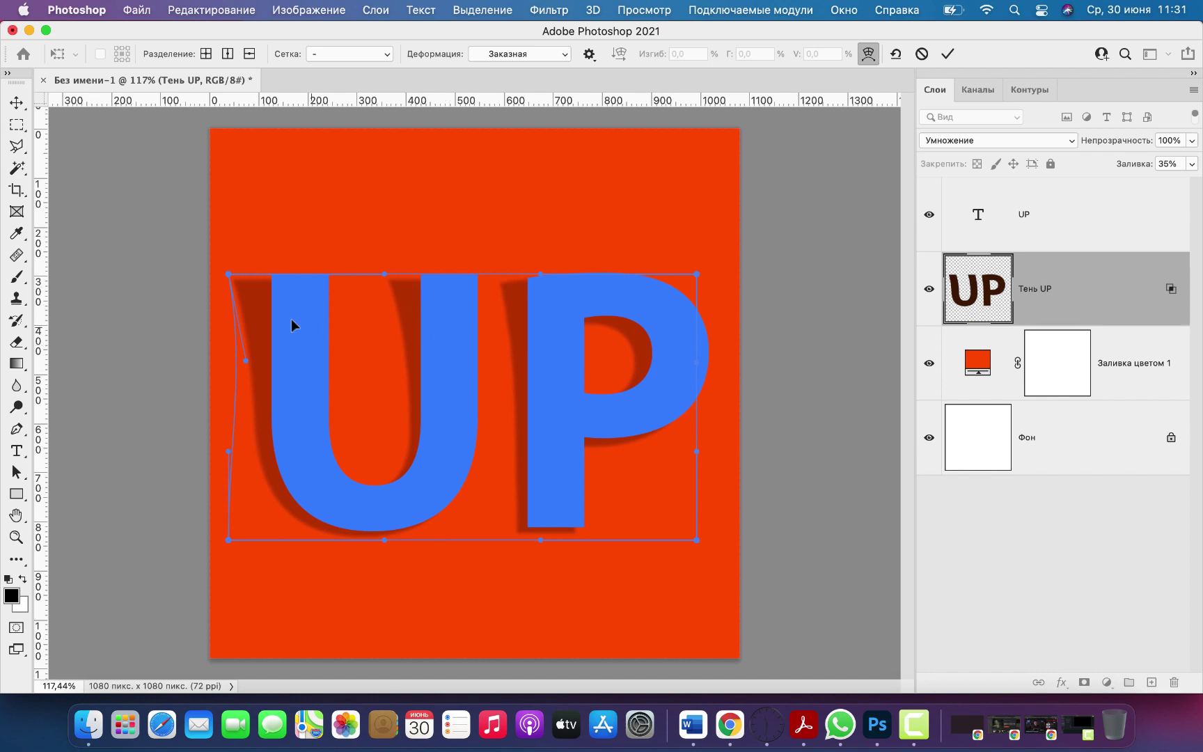
click(947, 54)
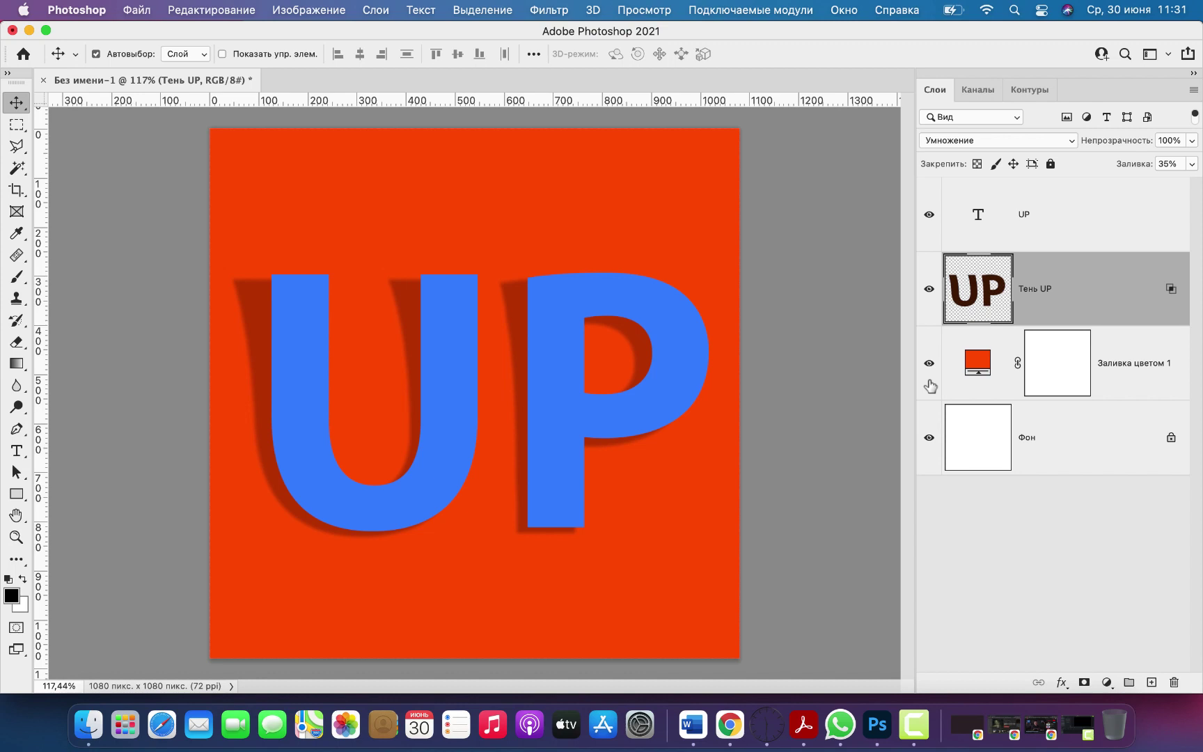
Delete the warped 'Тень UP' layer and select the UP text layer
drag(1089, 289, 1175, 685)
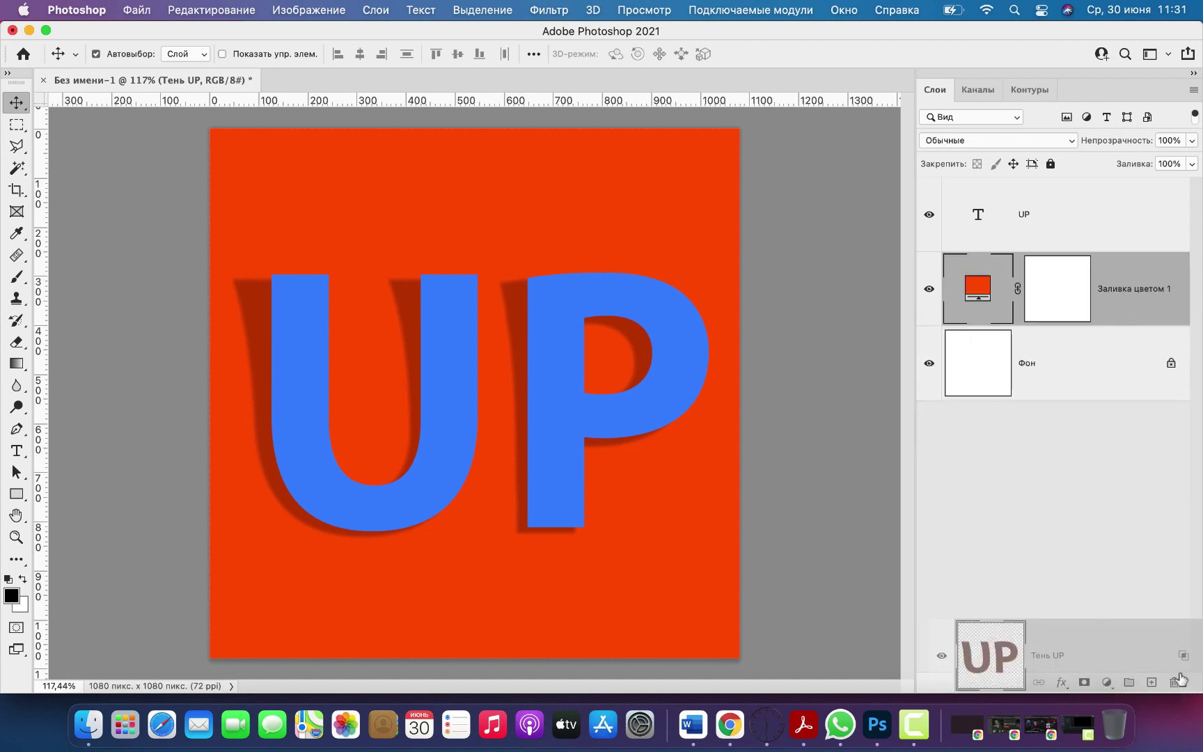
click(1097, 221)
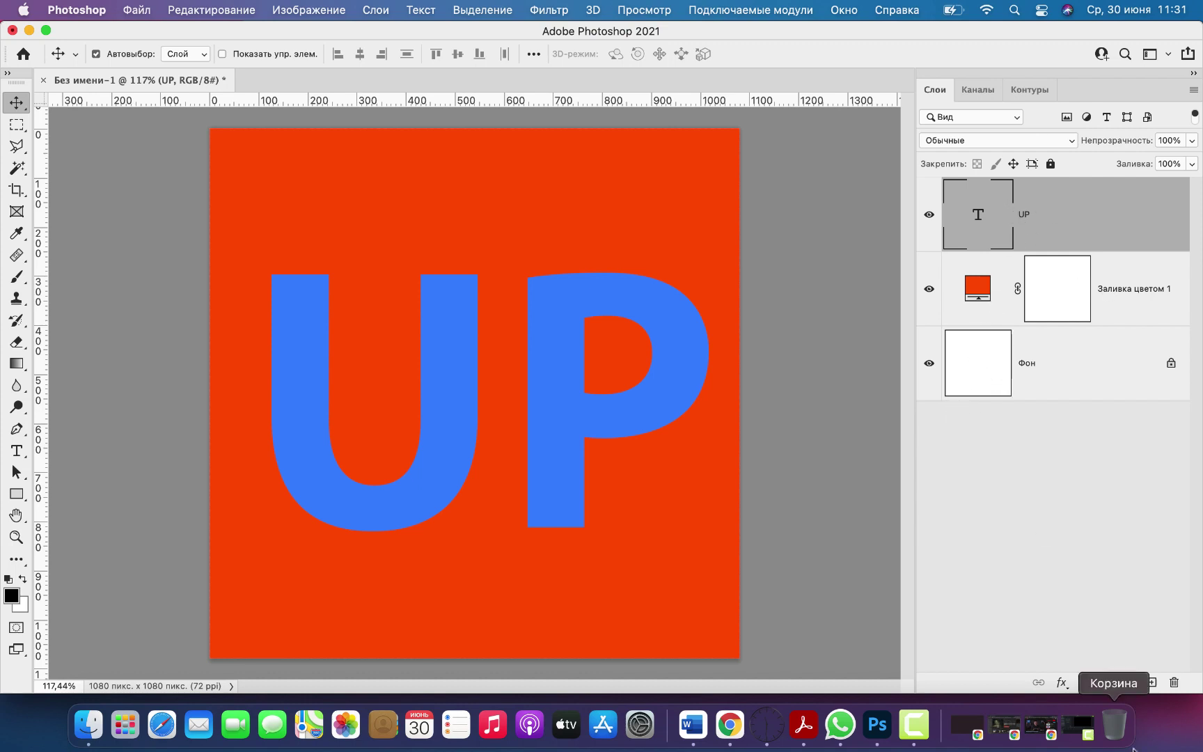
Add two stacked Тень (Drop Shadow) effects to the UP text layer and apply them
click(1062, 683)
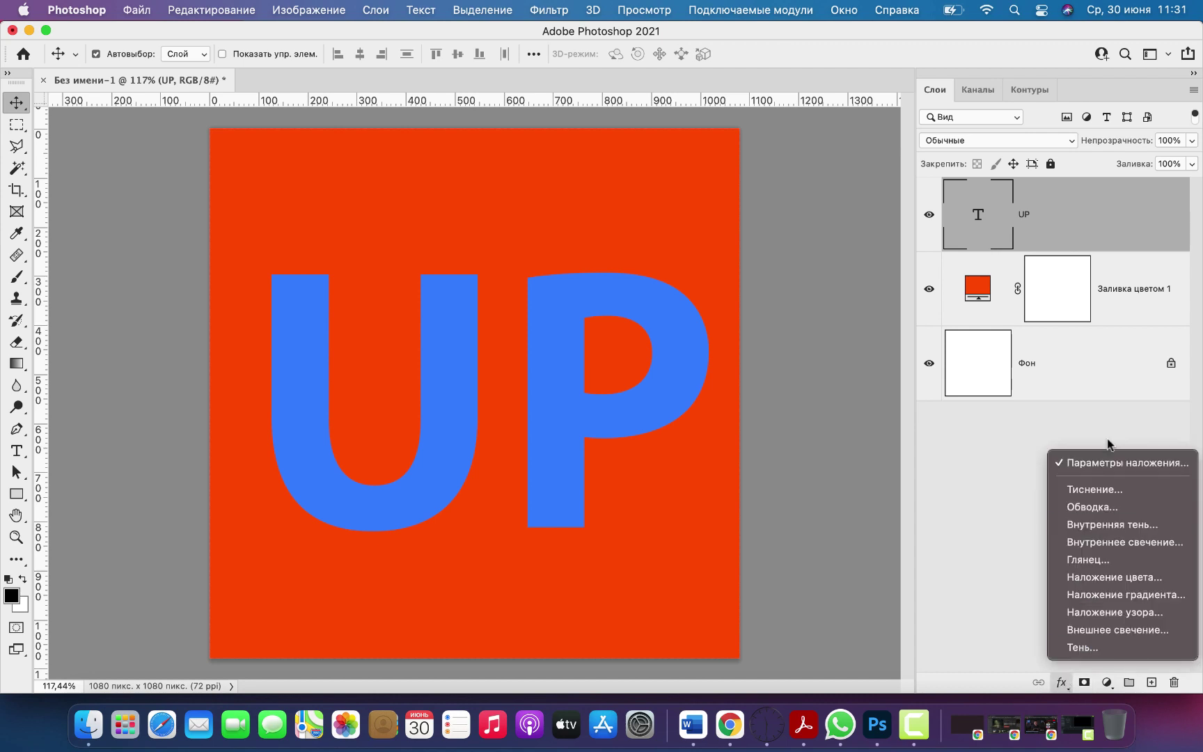
click(1091, 647)
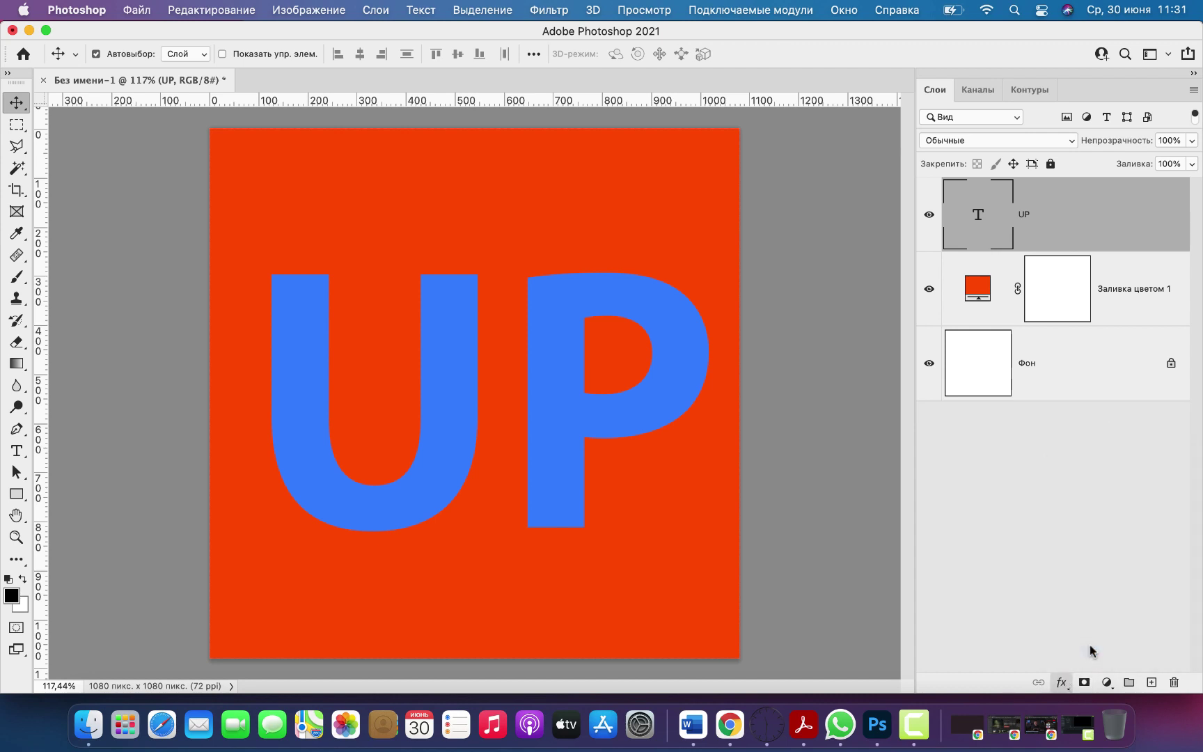
drag(558, 129, 780, 117)
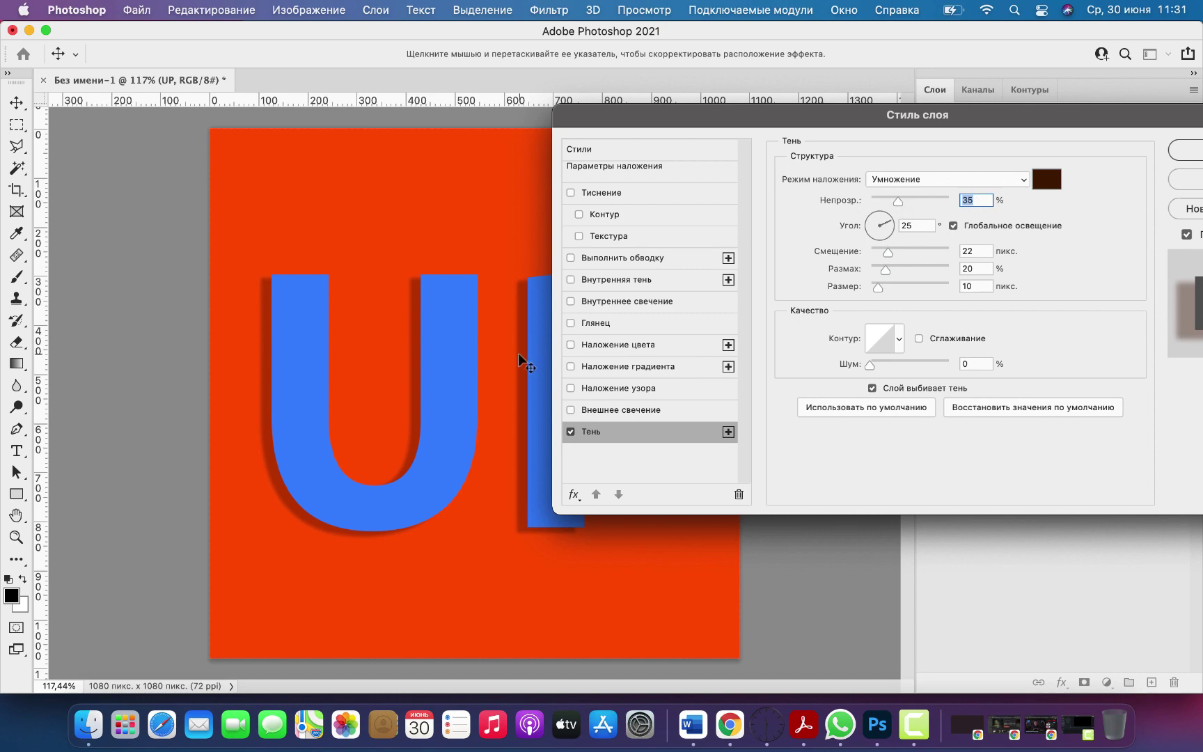
drag(1065, 117, 1128, 92)
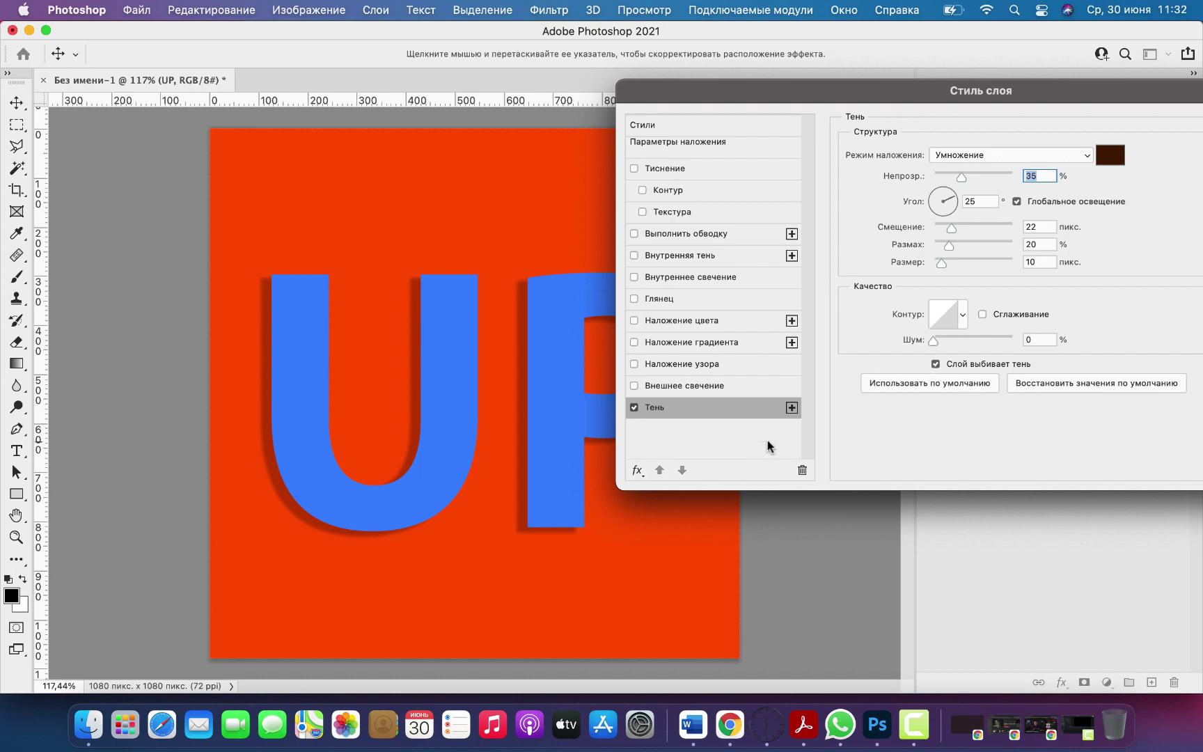
click(791, 408)
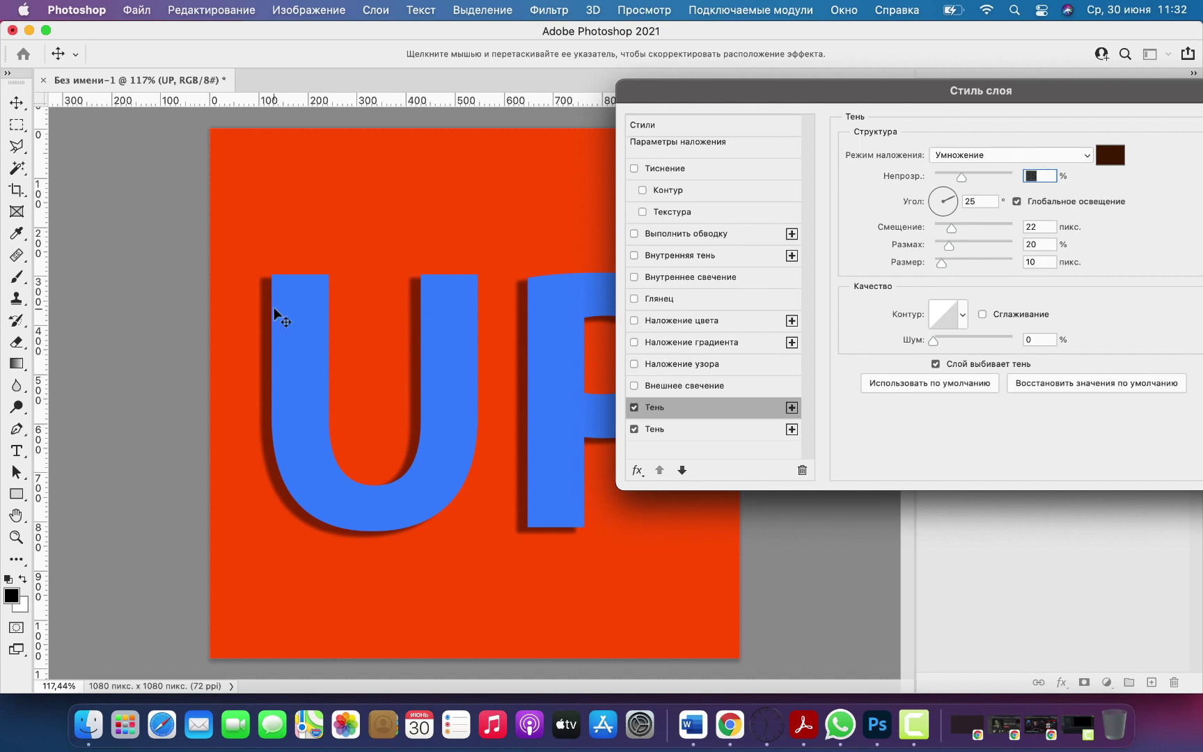
drag(908, 89, 622, 75)
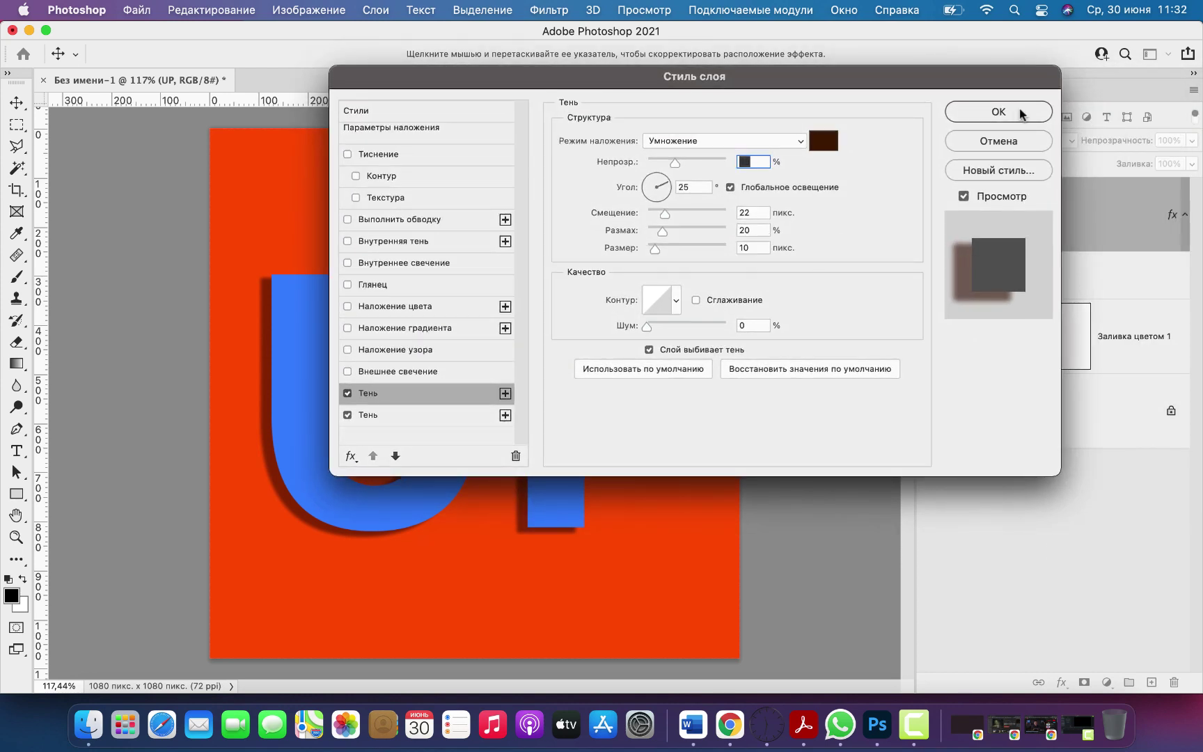
click(1021, 114)
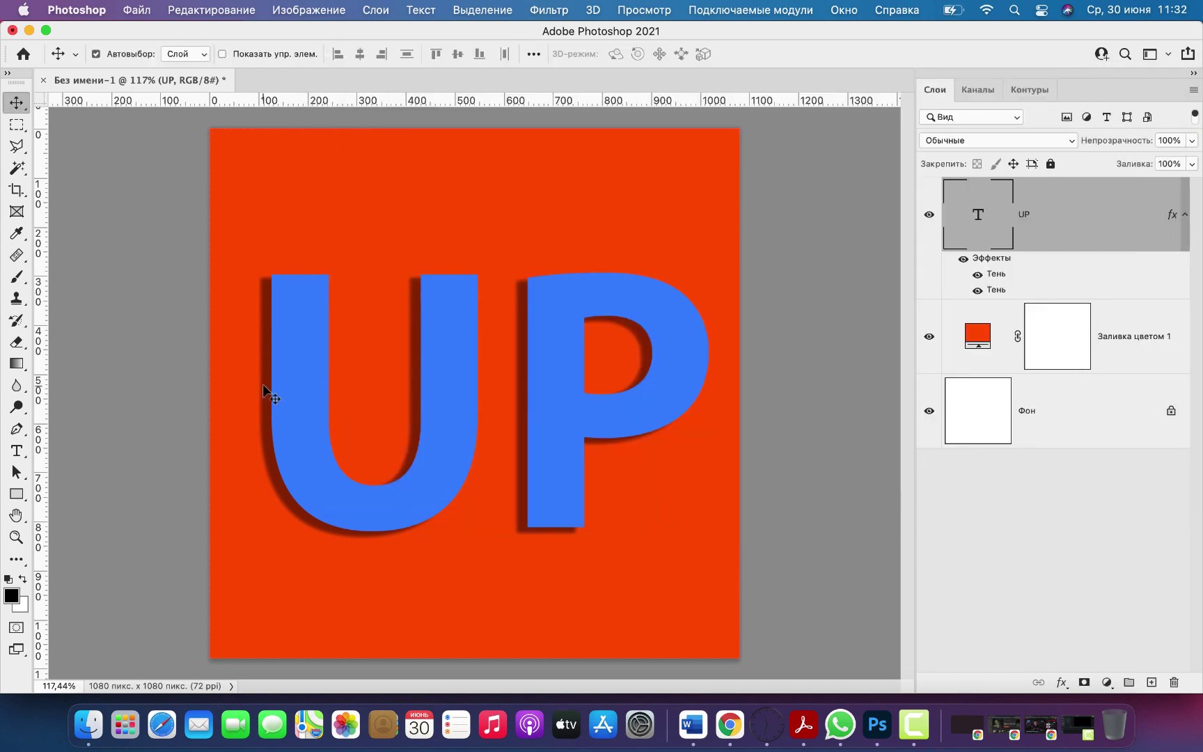
Reopen the UP layer style and set the first drop shadow's Смещение (Distance) to 39 px
scroll(263, 385, up, 1)
scroll(263, 385, up, 2)
scroll(263, 385, up, 2)
scroll(263, 385, up, 1)
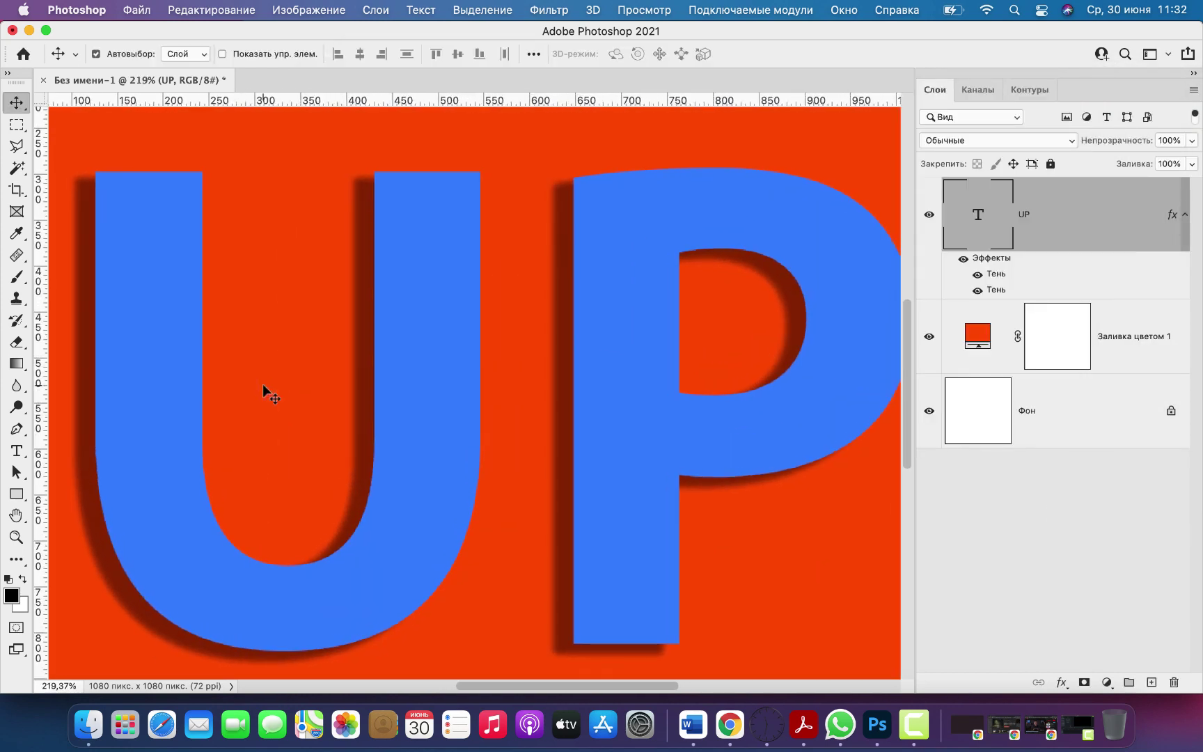
scroll(263, 385, left, 2)
scroll(263, 387, left, 2)
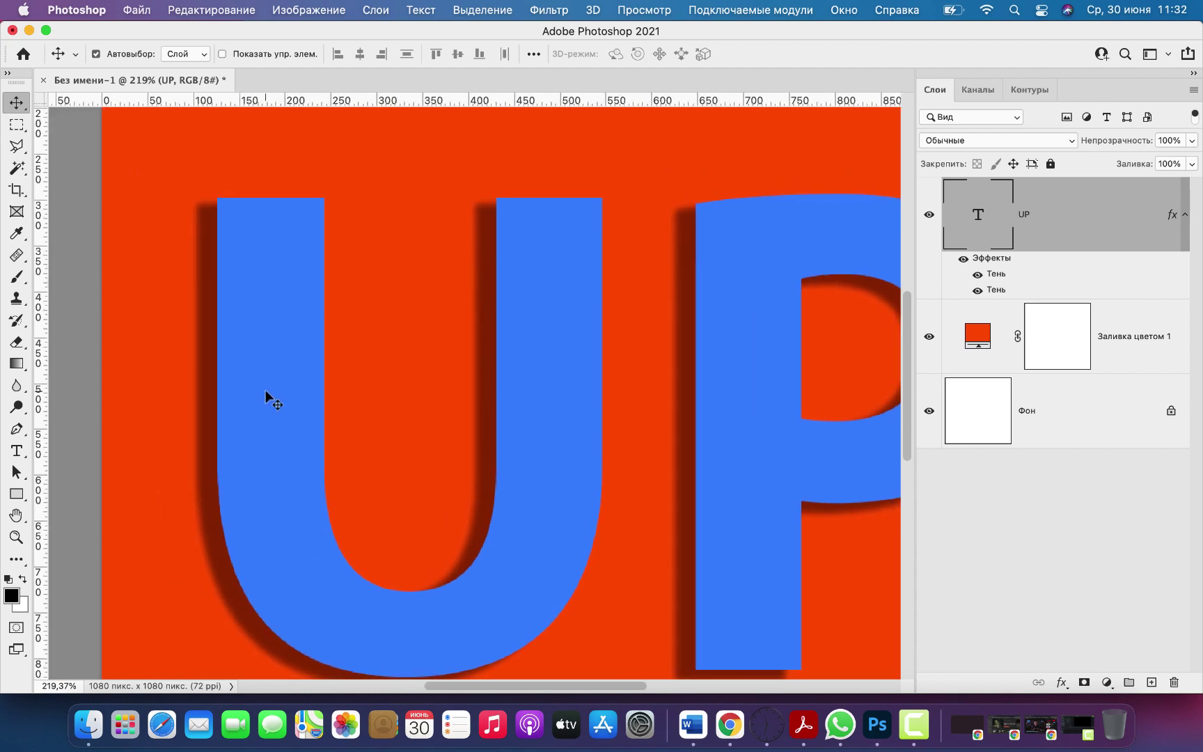
double_click(1172, 219)
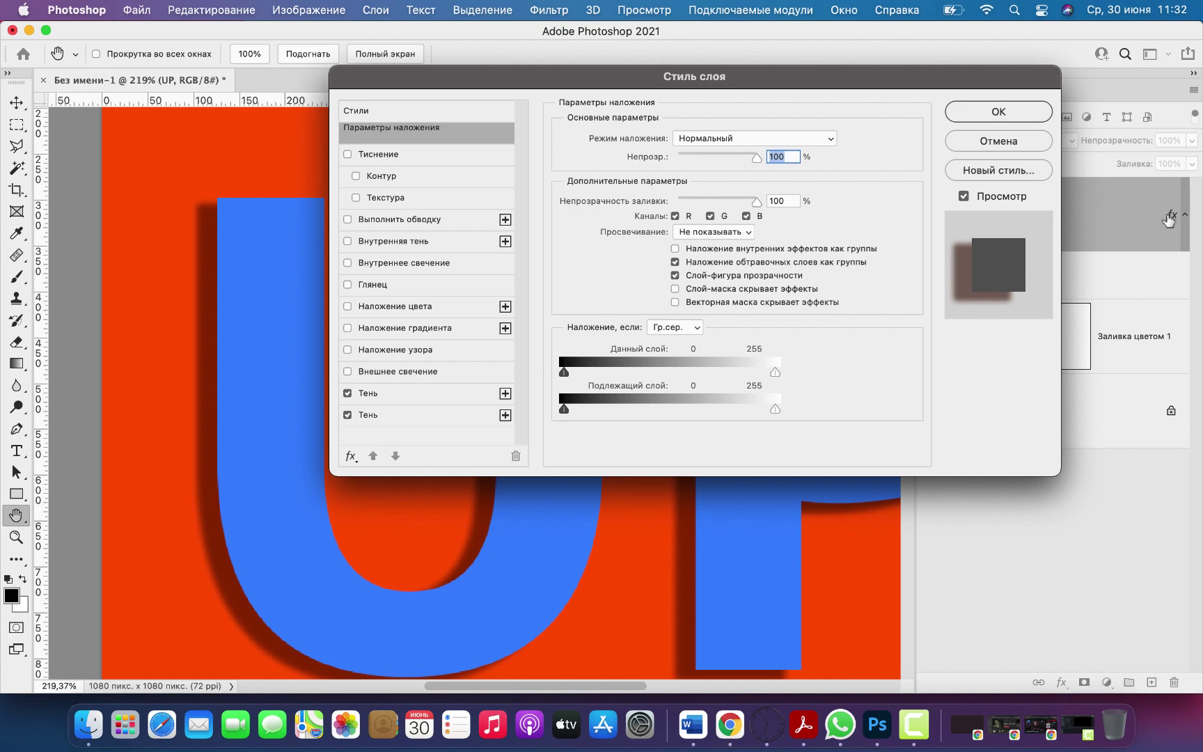
drag(588, 81, 724, 100)
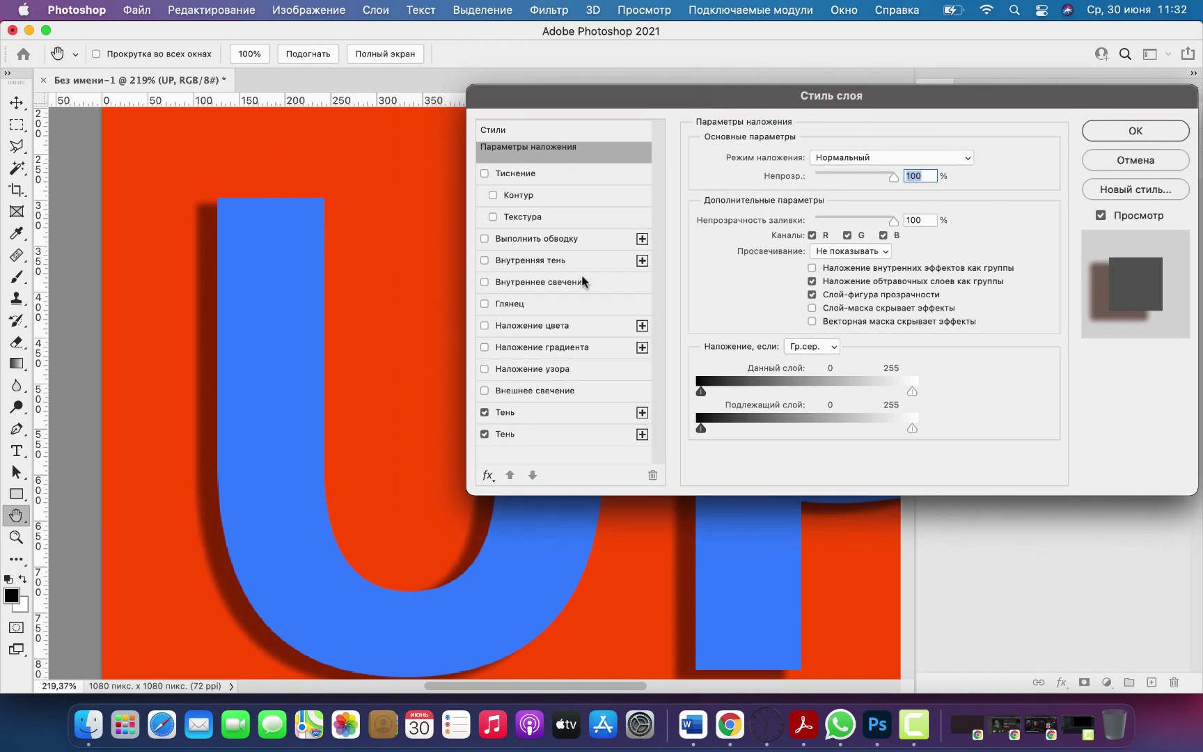
click(538, 415)
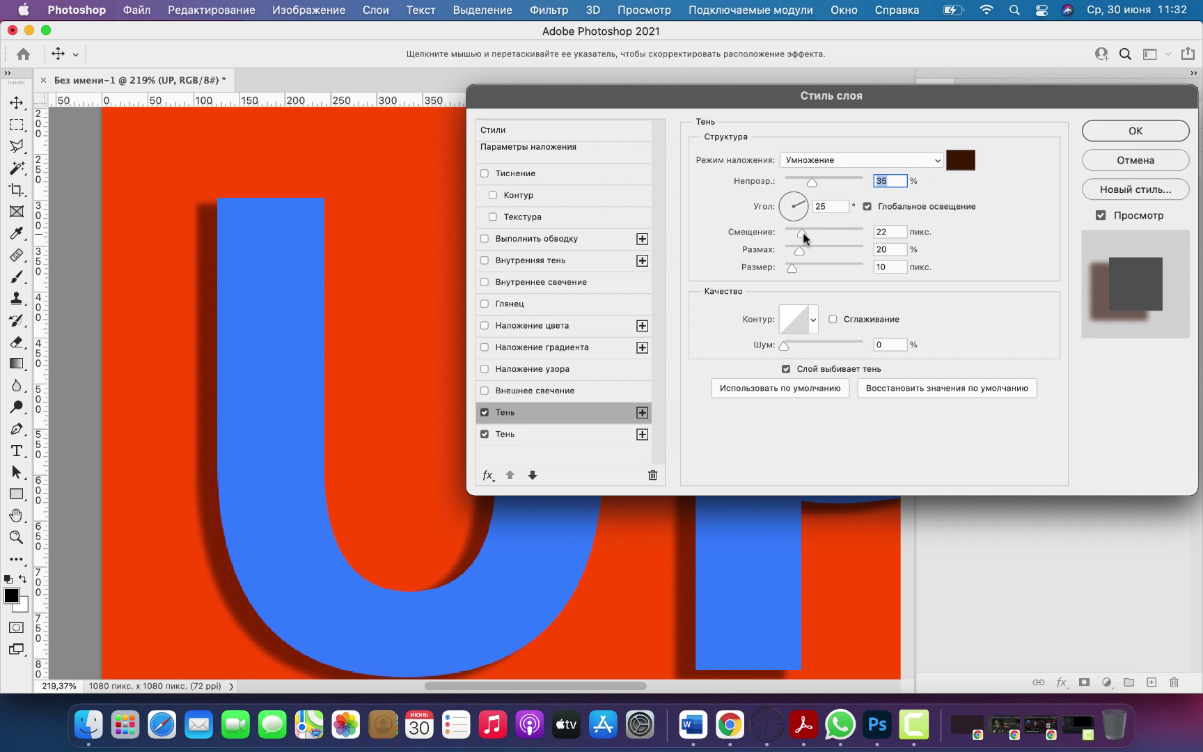
mouse_move(804, 233)
mouse_down()
mouse_move(837, 238)
mouse_move(826, 238)
mouse_up()
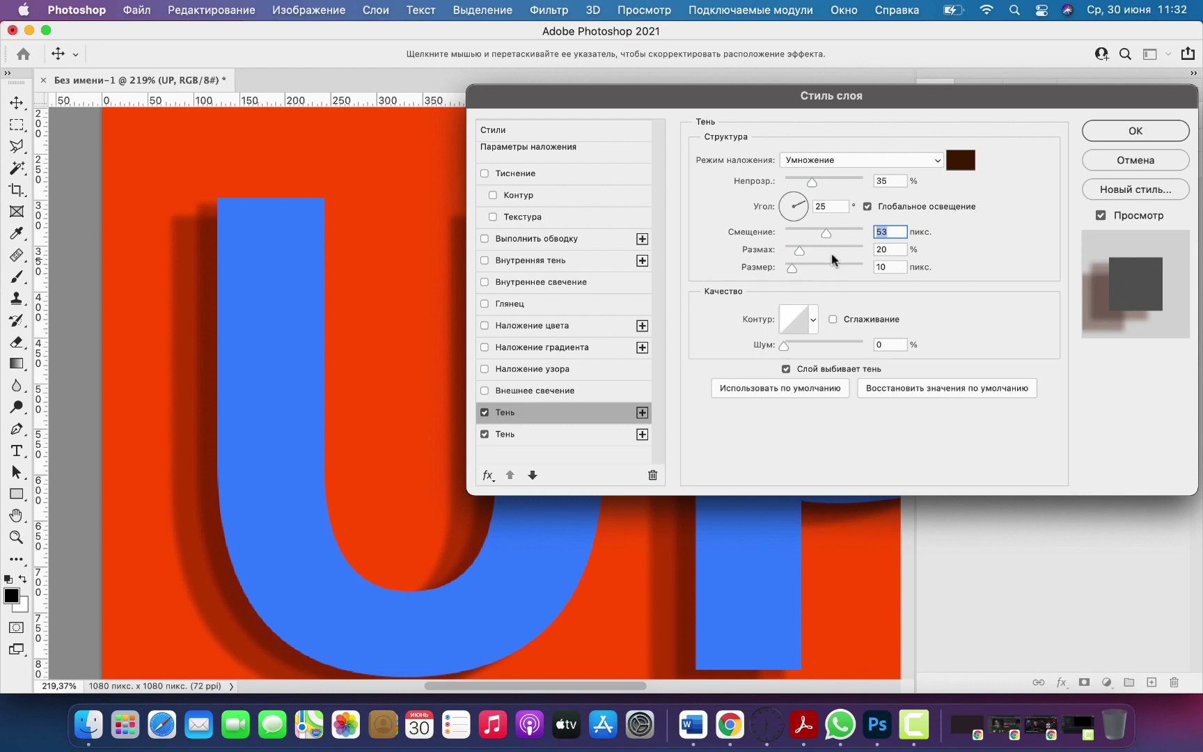
drag(826, 234, 817, 238)
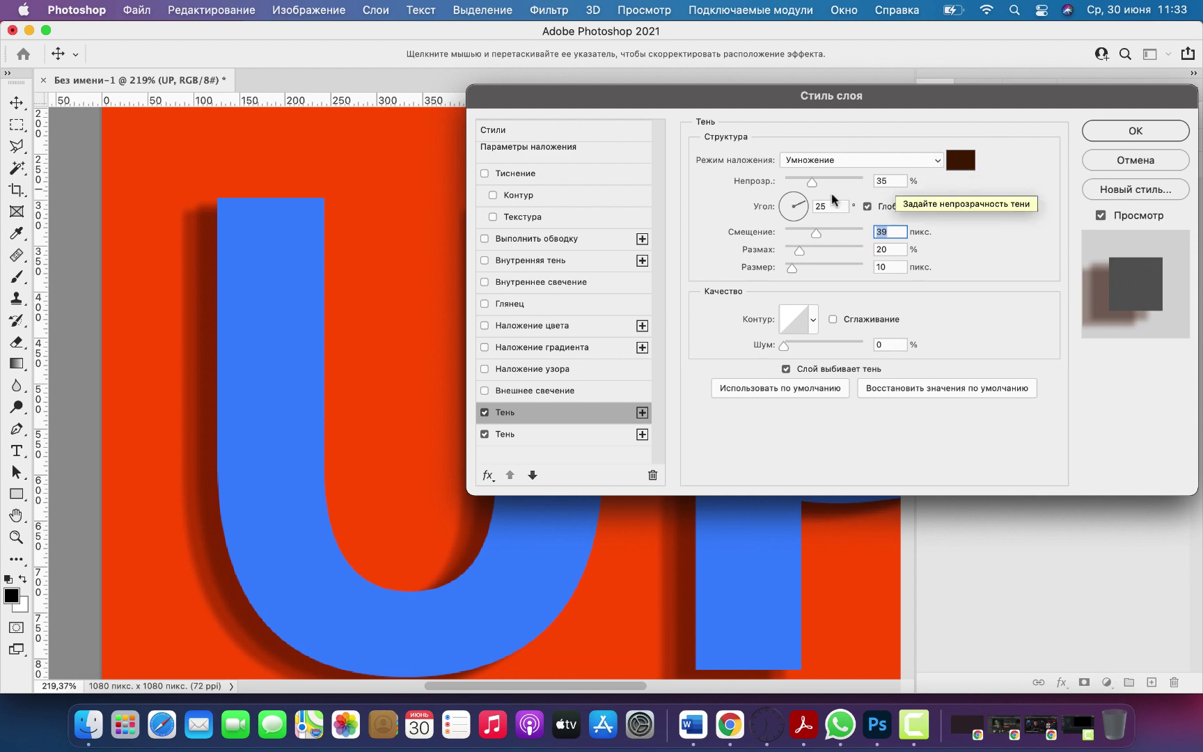
drag(710, 98, 801, 88)
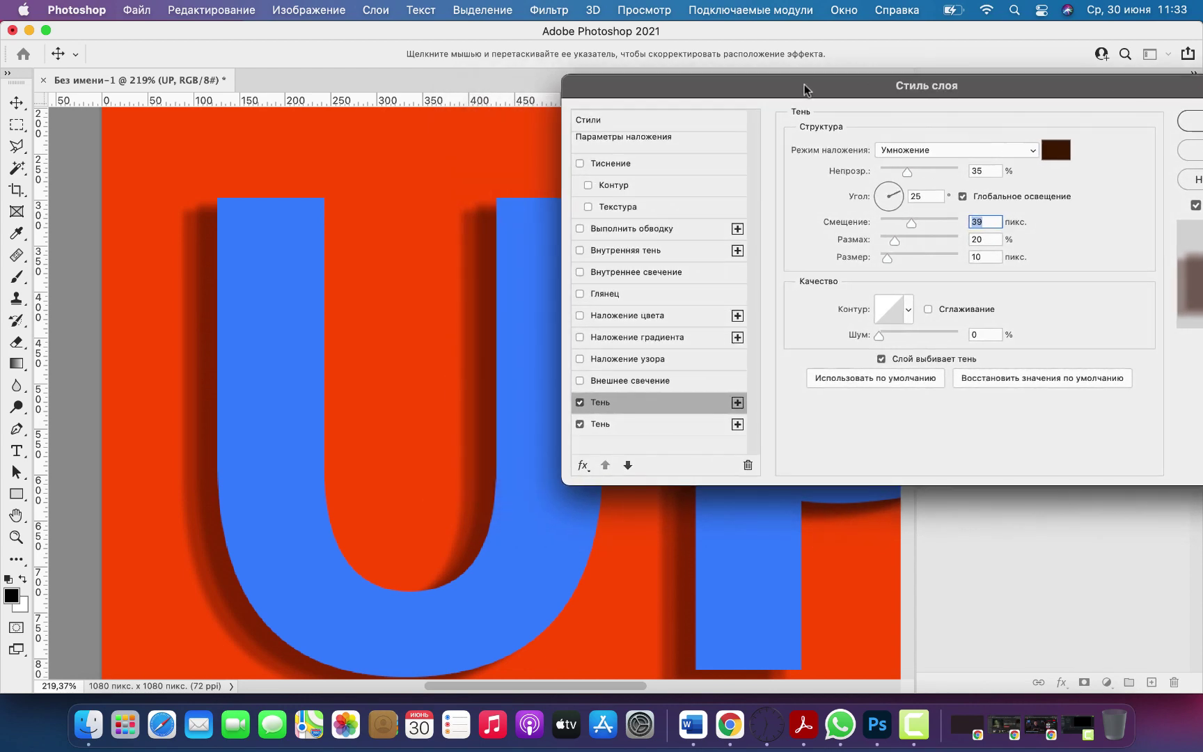
Add a third drop shadow with a 53 px distance and apply the layer style
click(732, 402)
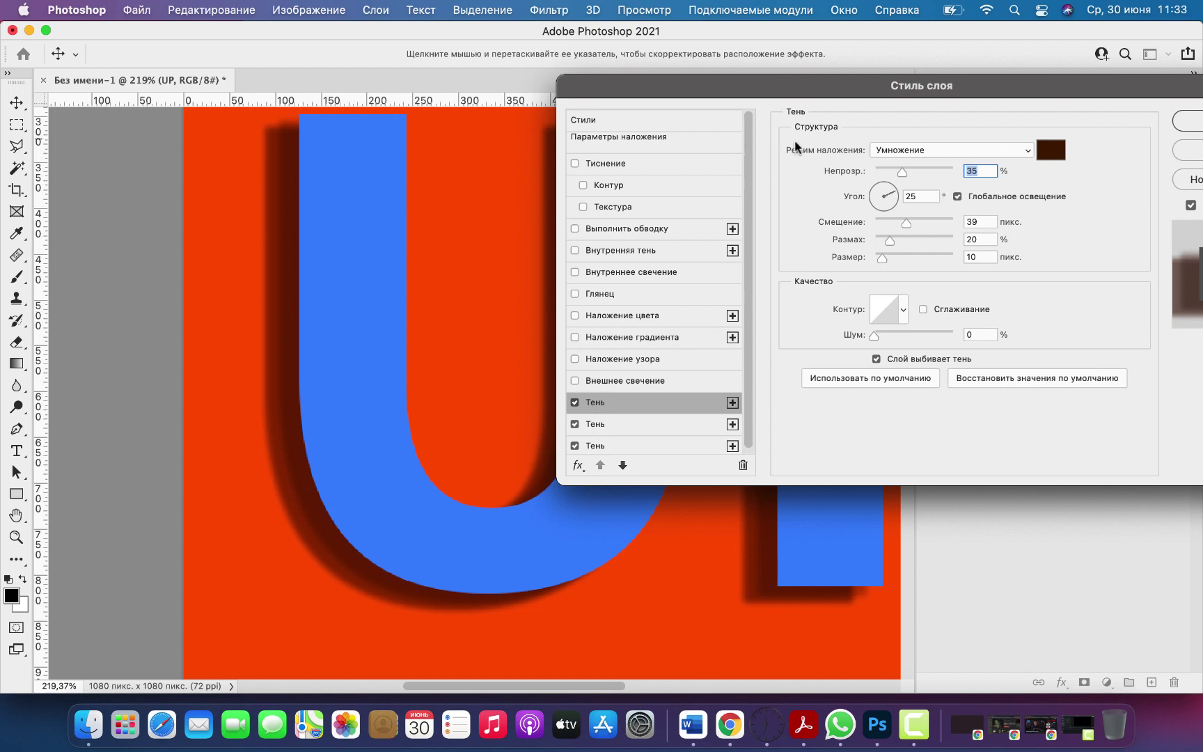
drag(908, 223, 917, 225)
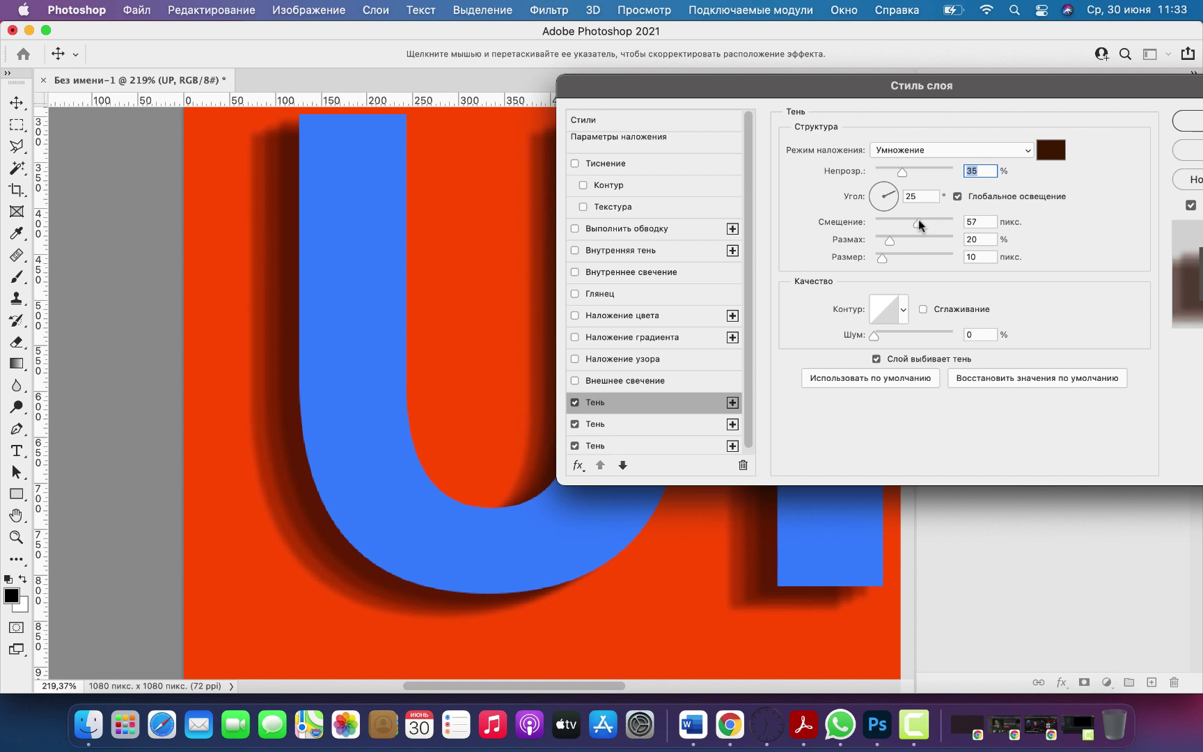
drag(919, 221, 917, 220)
click(916, 225)
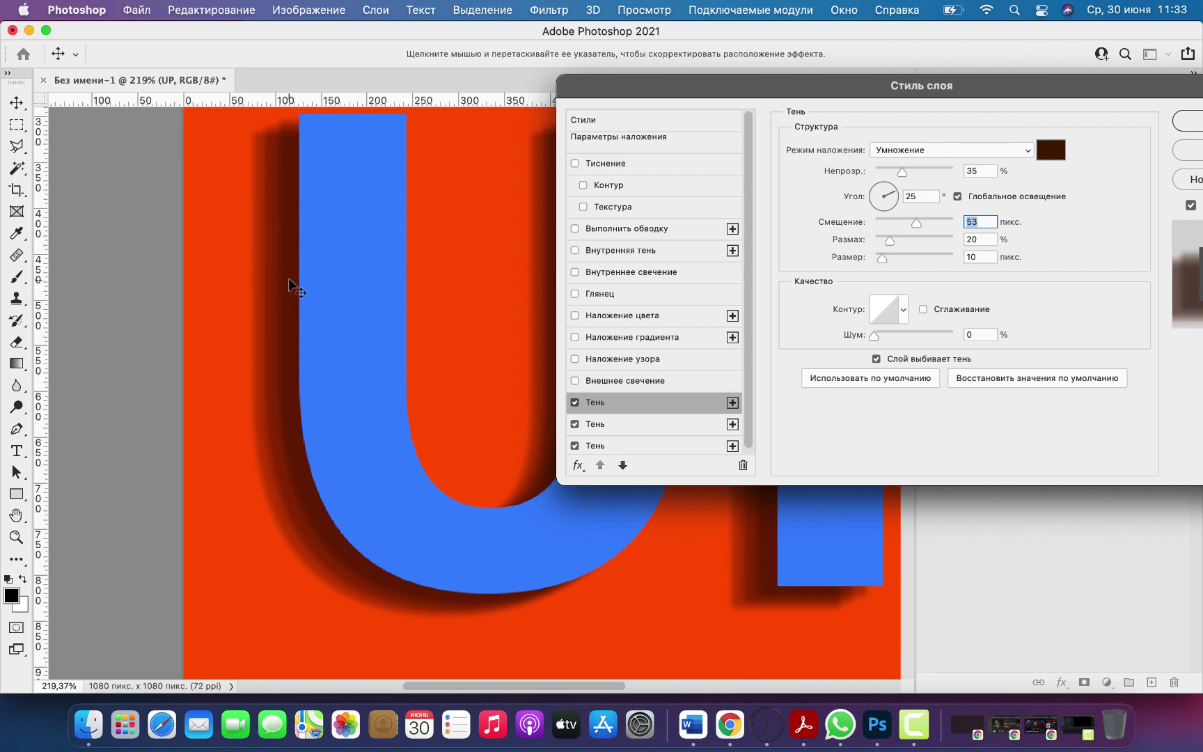
drag(1038, 96, 832, 133)
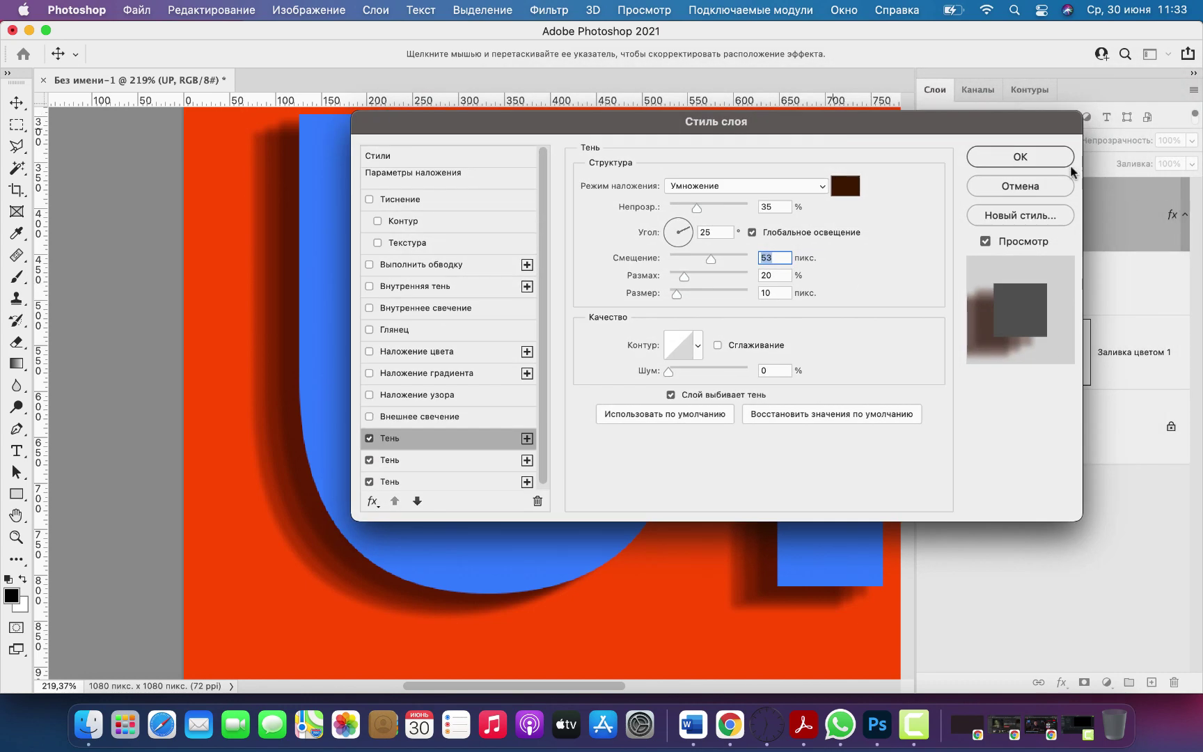
click(1029, 160)
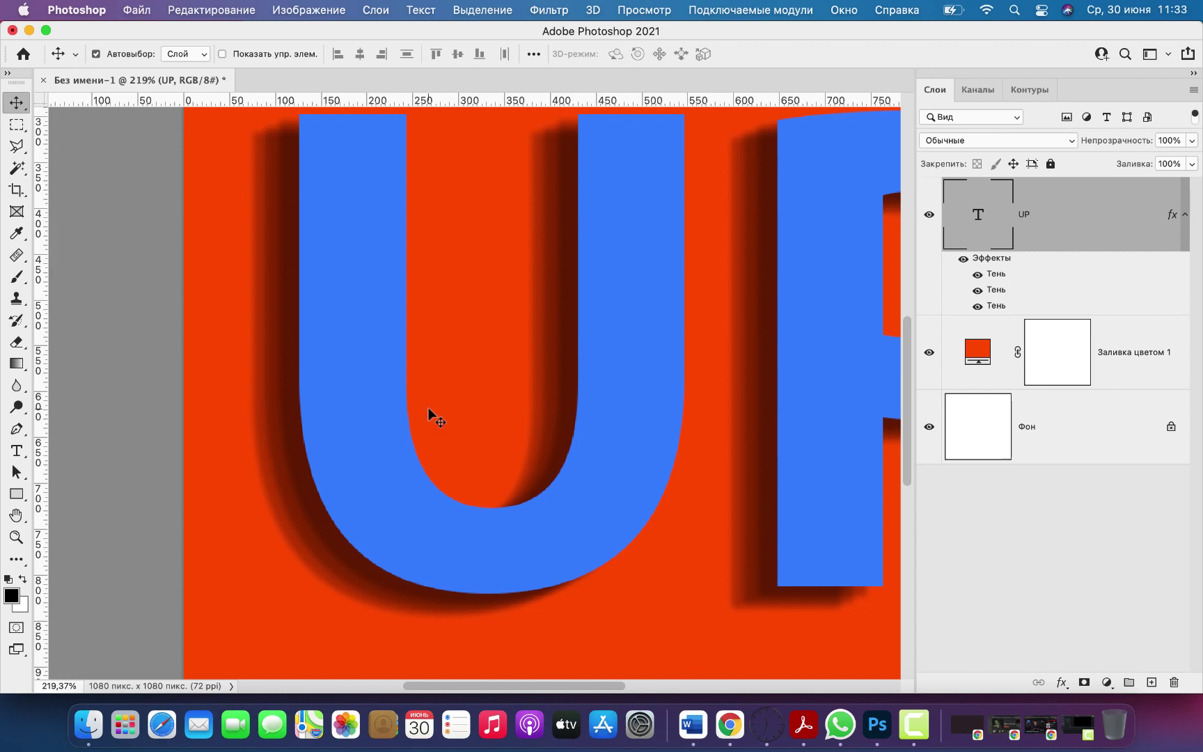
Zoom out to about 123% so the whole orange-red square with shadowed UP fits
scroll(429, 407, up, 5)
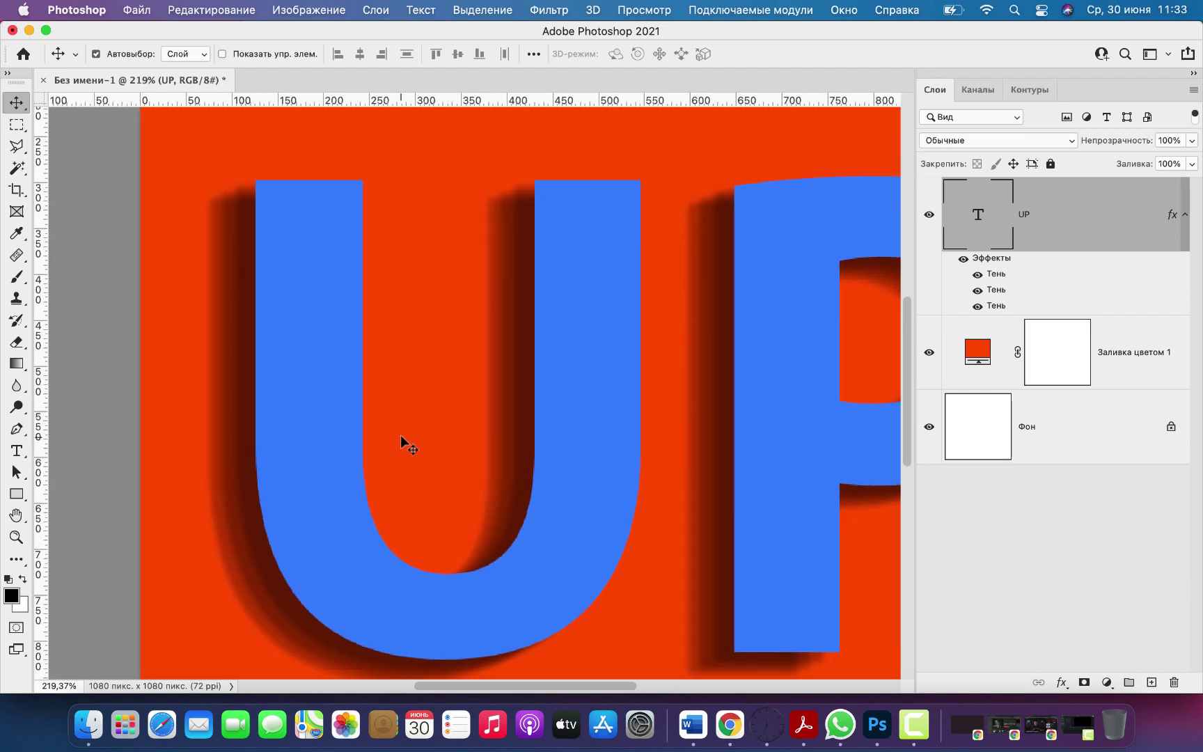
scroll(395, 449, down, 2)
scroll(395, 449, down, 2)
scroll(395, 449, down, 2)
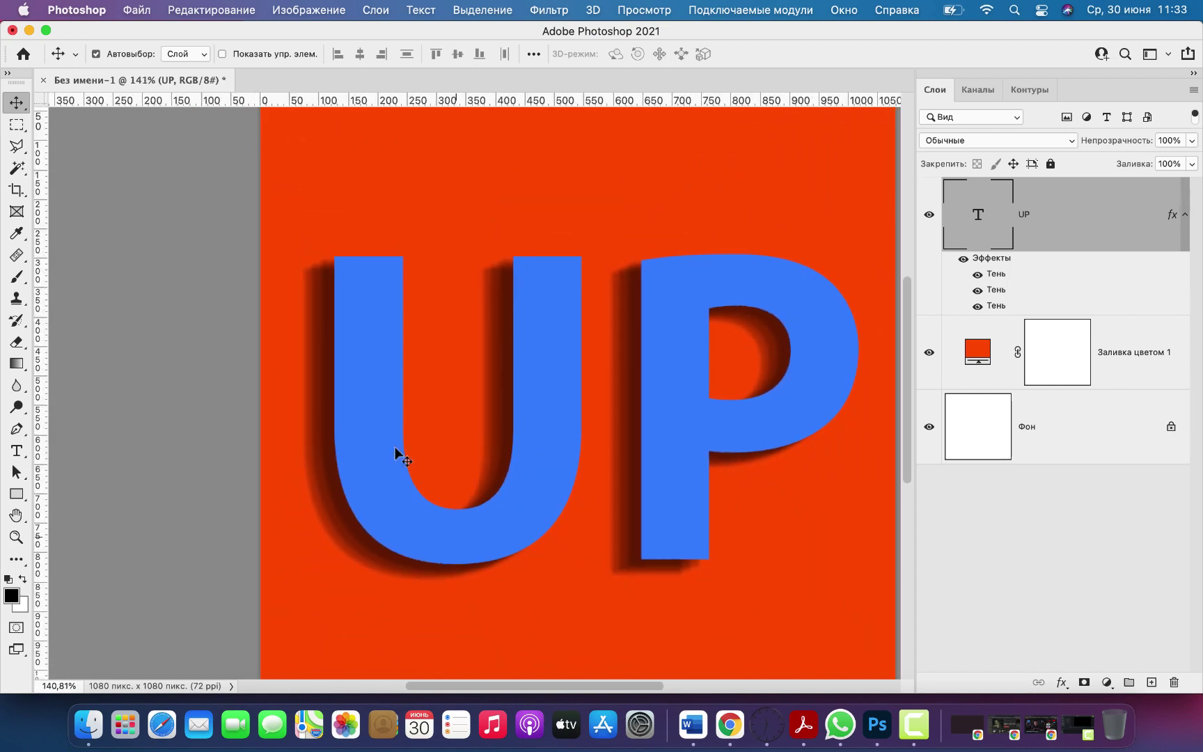
scroll(394, 449, down, 2)
scroll(395, 449, down, 1)
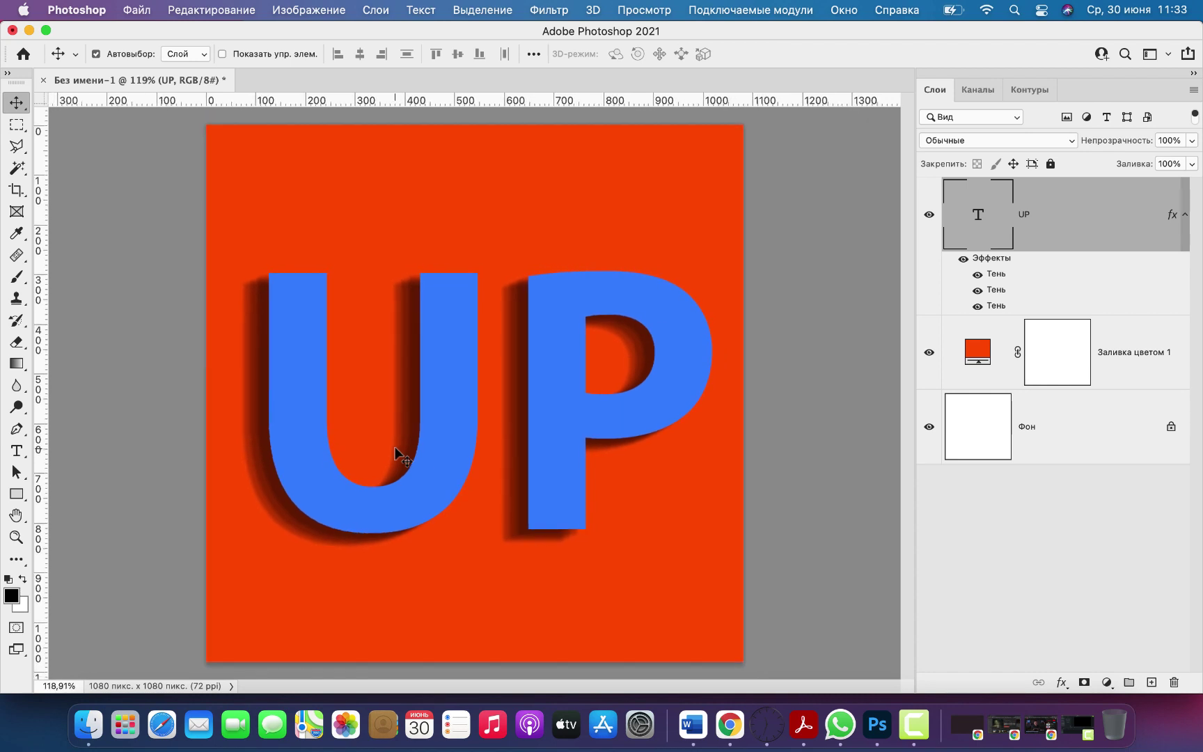
scroll(395, 449, up, 1)
scroll(395, 453, down, 1)
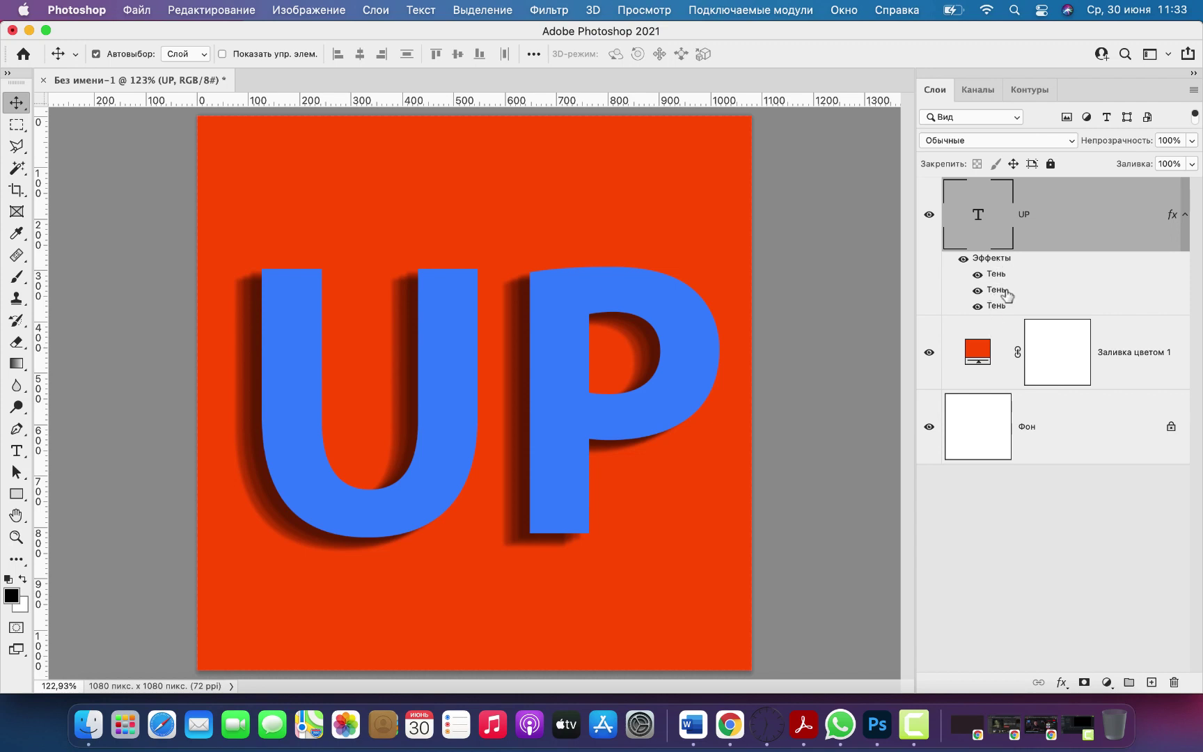
Split UP's drop shadows into separate layers Тень UP, Тень UP 1 and Тень UP 2, then zoom to inspect
right_click(1172, 216)
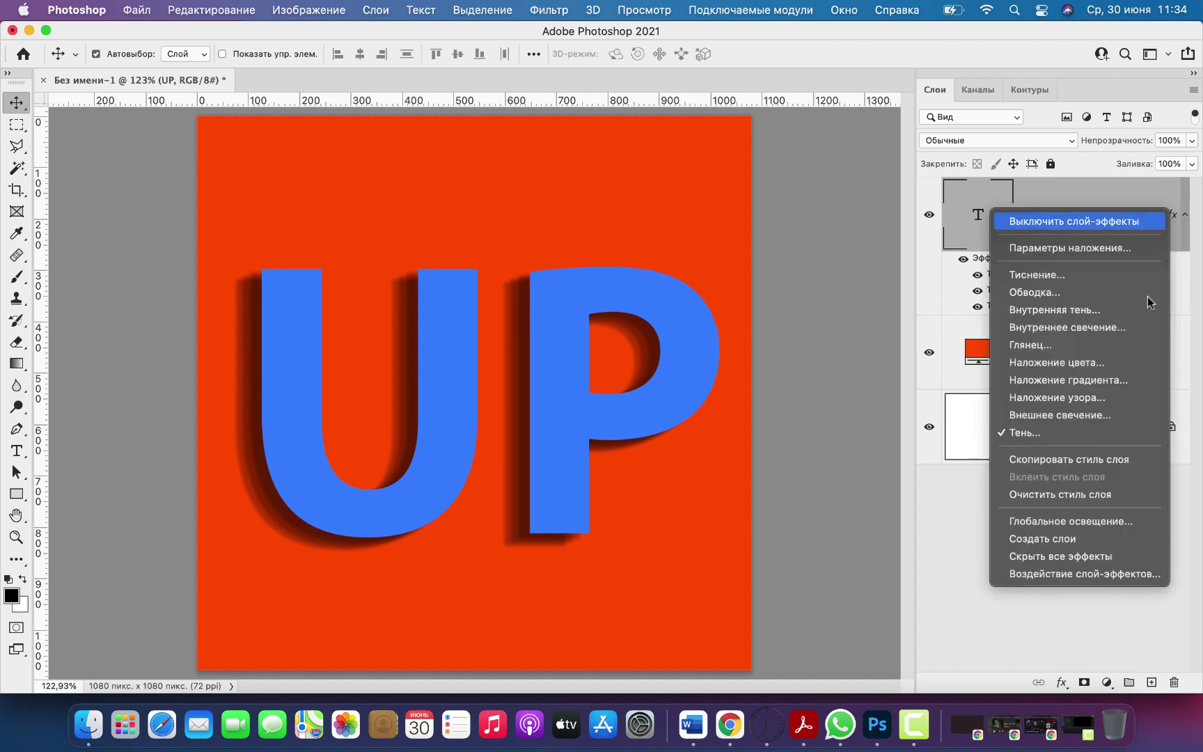
click(1053, 542)
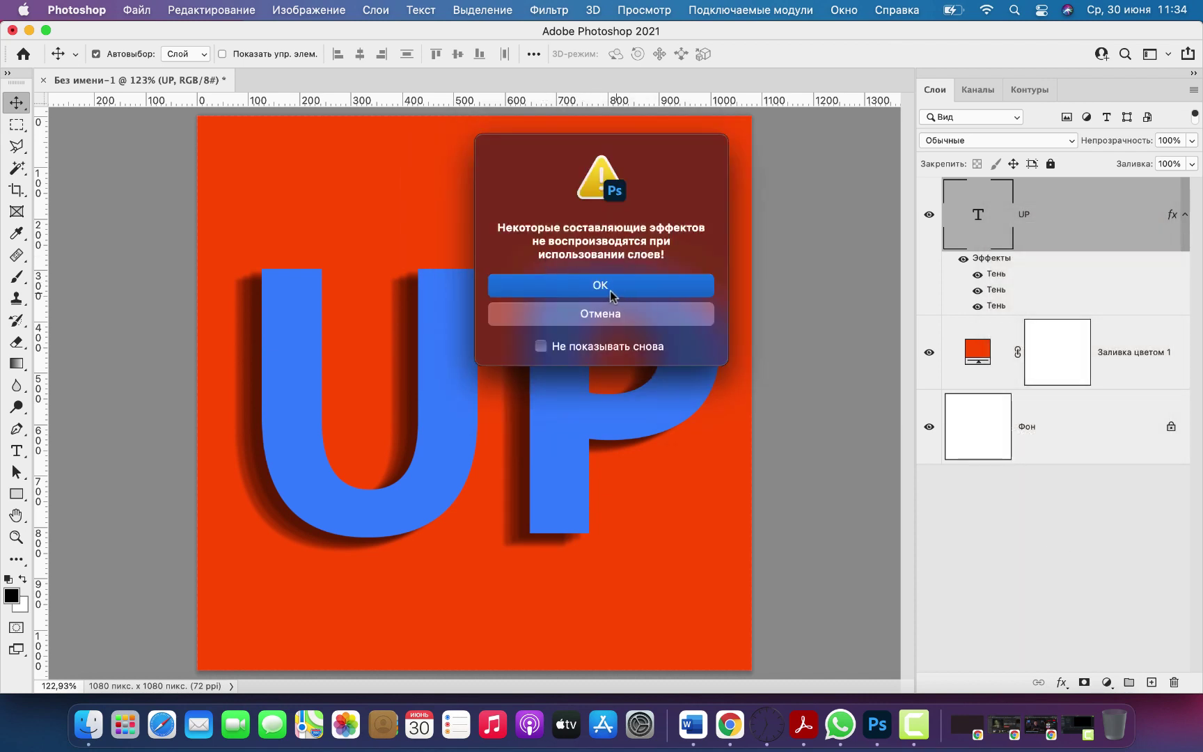
click(611, 291)
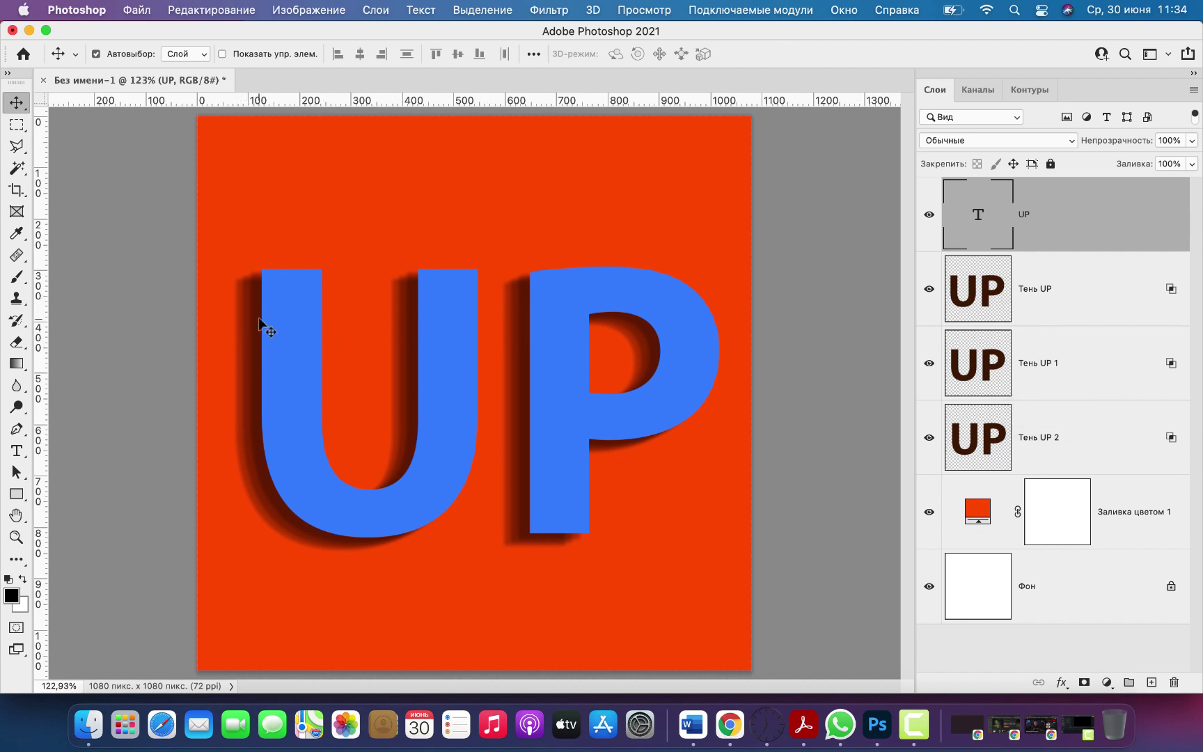
key(super+plus)
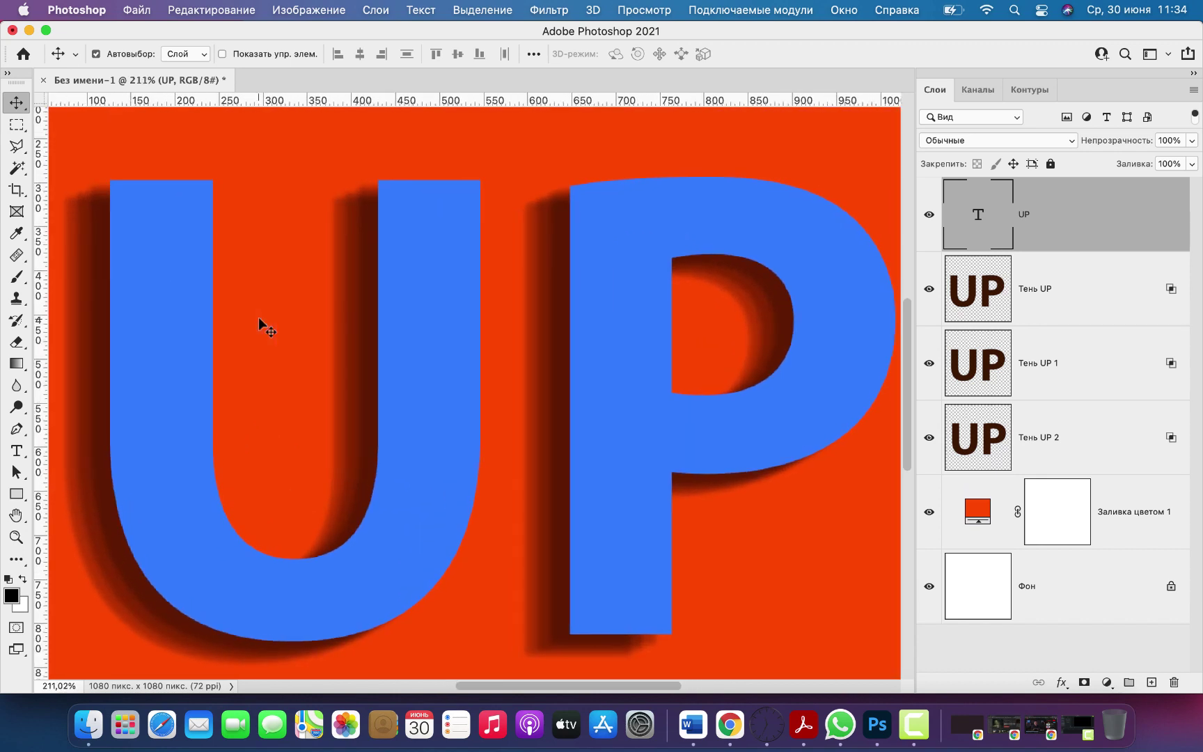
scroll(258, 317, down, 5)
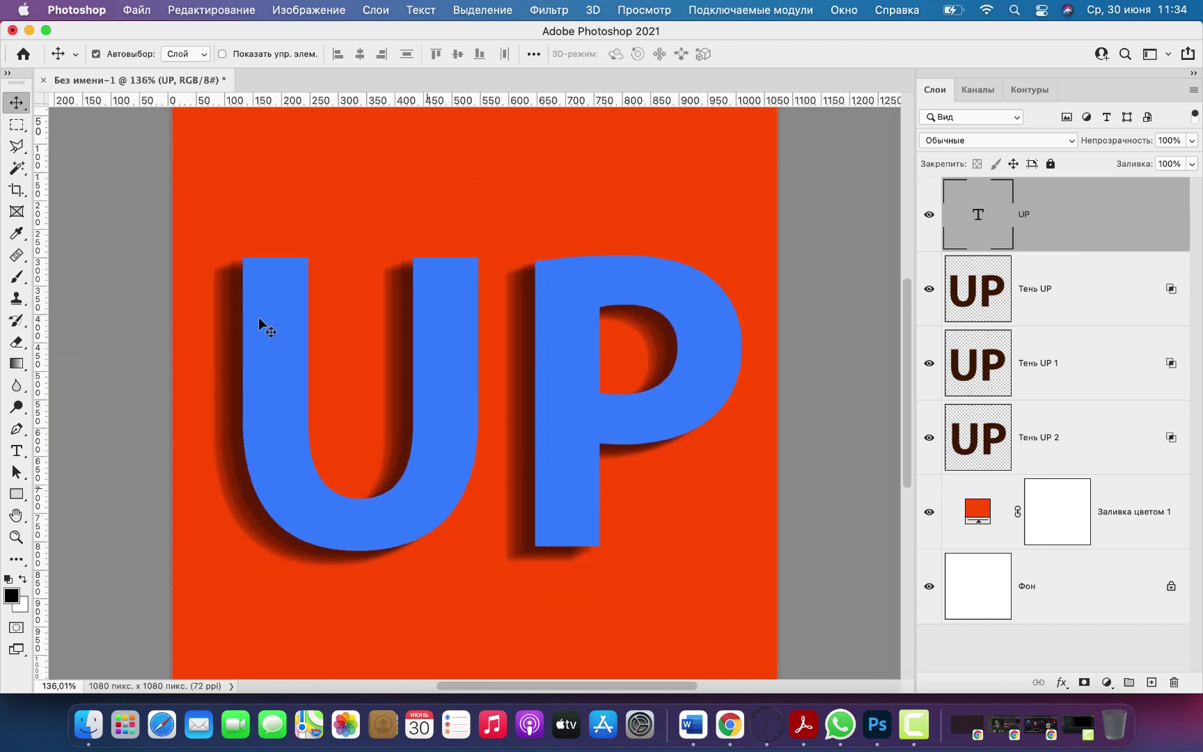
scroll(258, 317, down, 2)
scroll(258, 317, down, 2)
scroll(259, 317, up, 2)
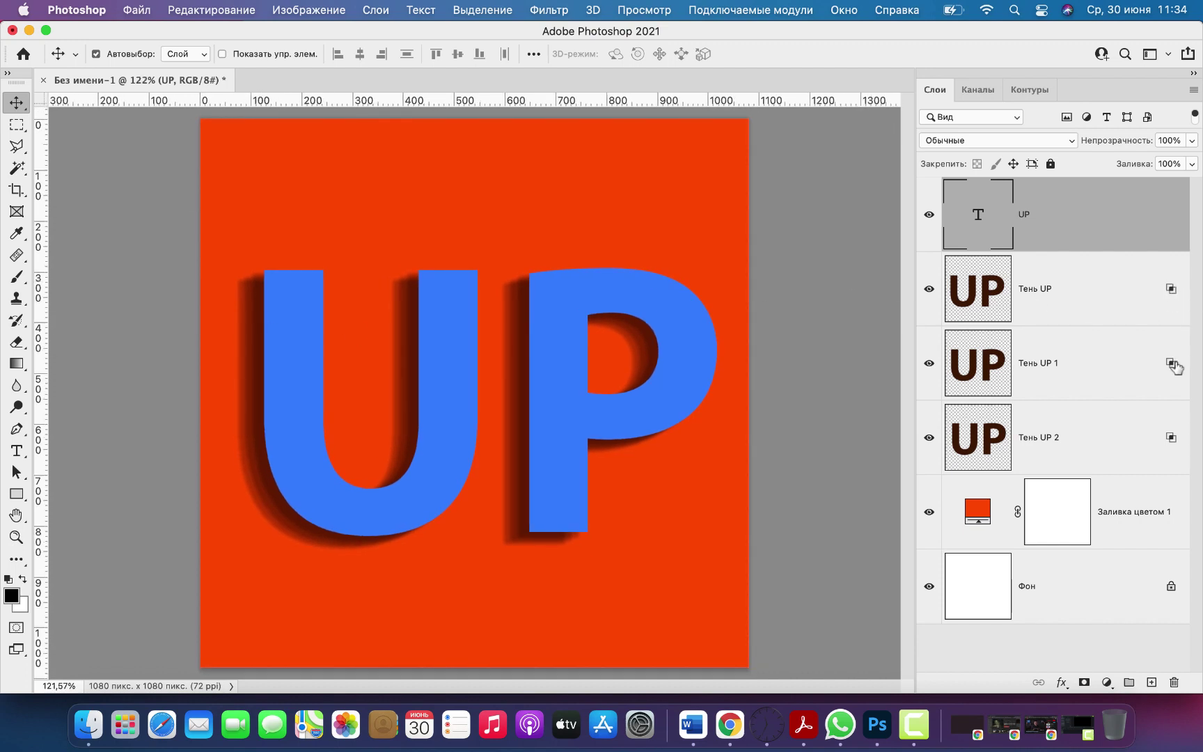
Turn off Transparency Shapes Layer on Тень UP, Тень UP 1 and Тень UP 2, then select all three
double_click(1170, 294)
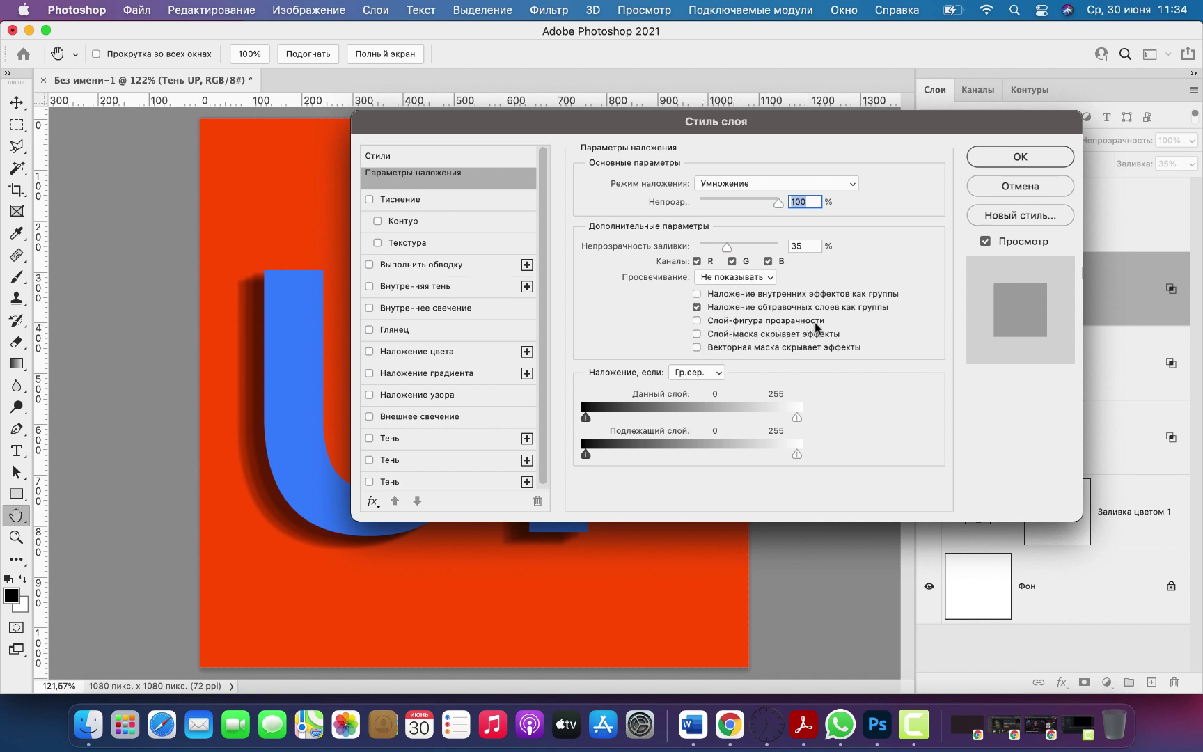
click(697, 319)
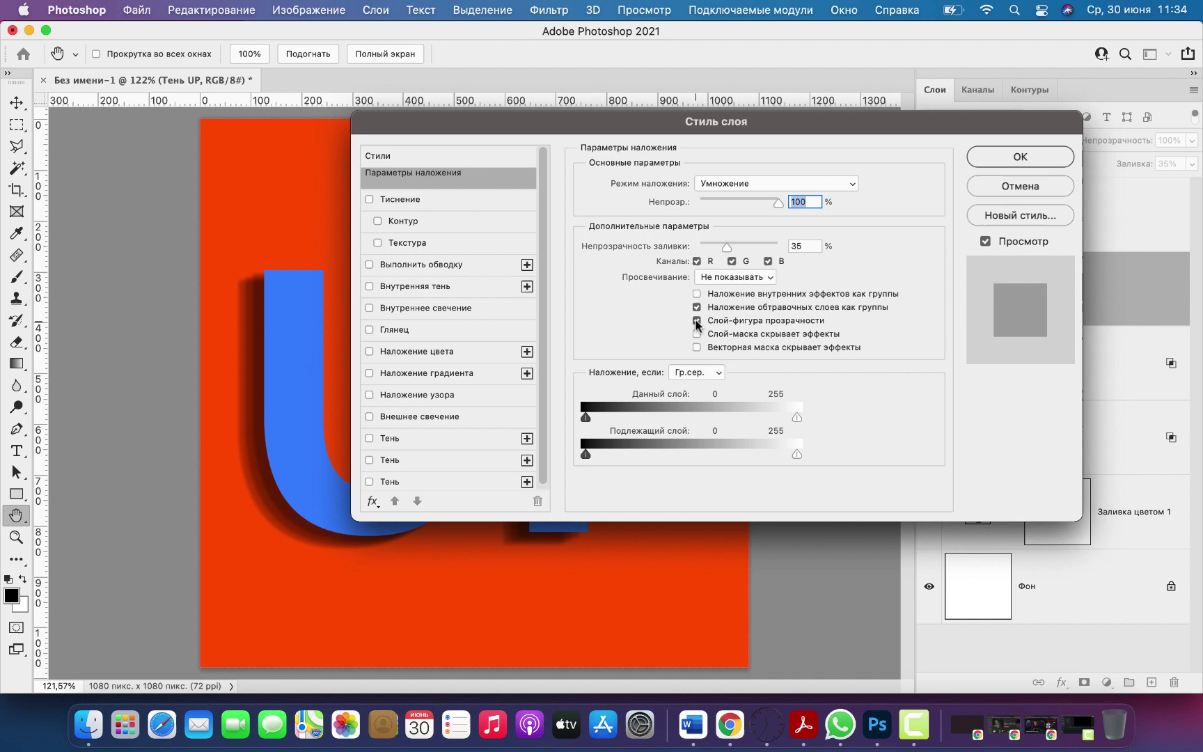
click(1020, 156)
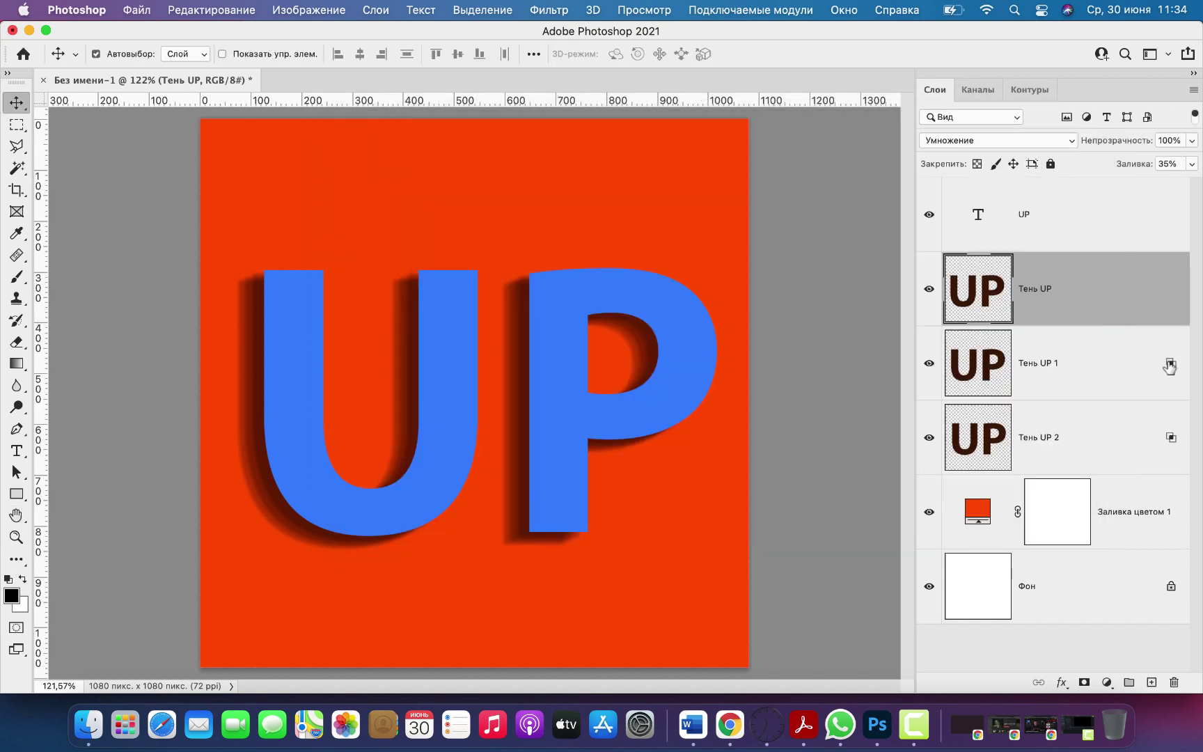
double_click(1166, 363)
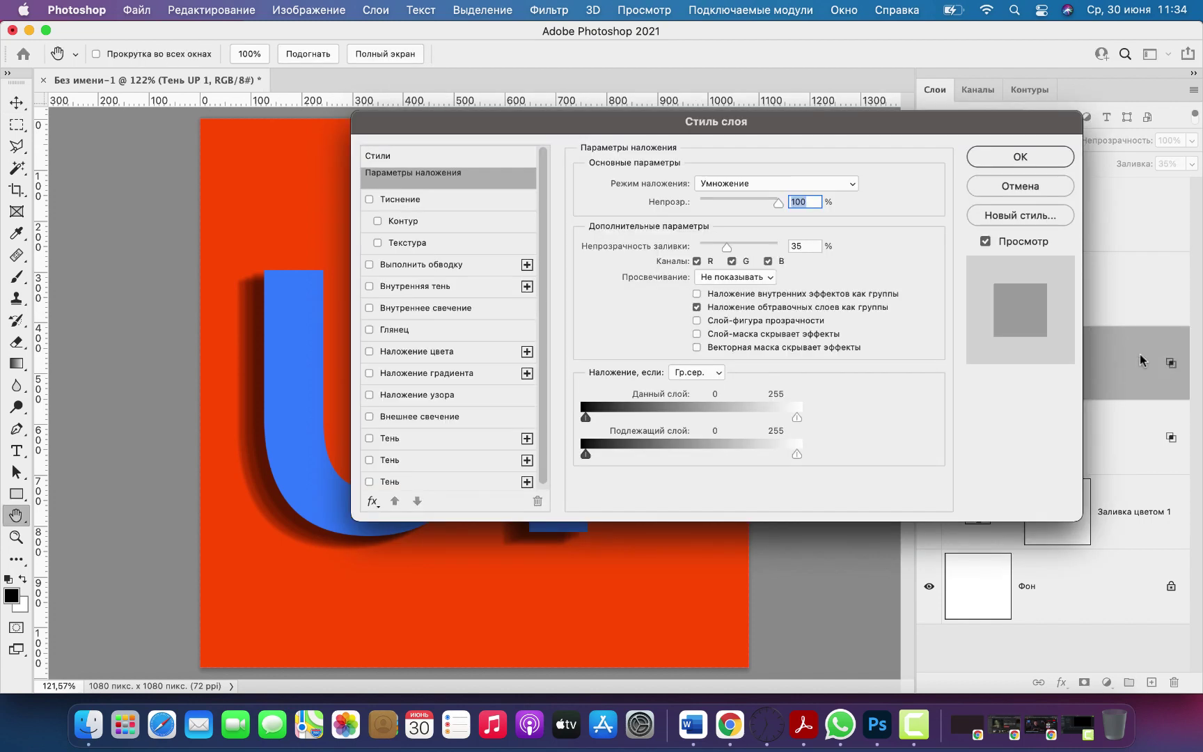
click(697, 319)
click(1020, 157)
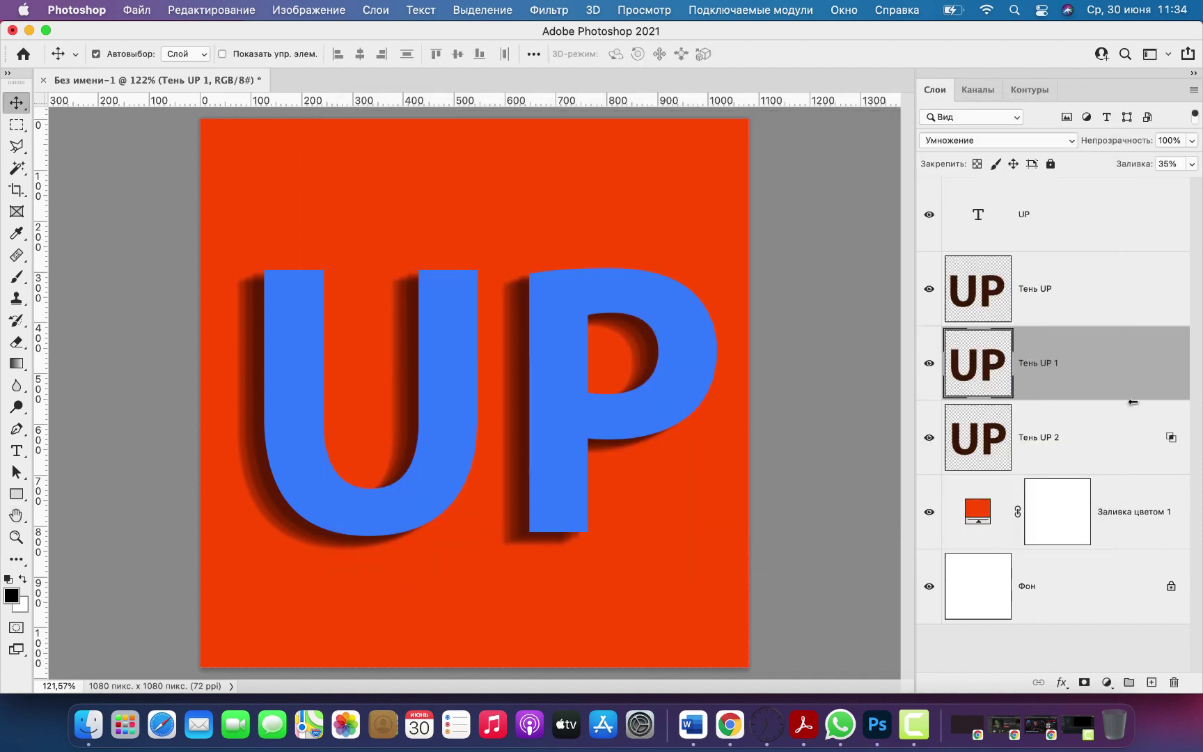
double_click(1176, 450)
click(697, 320)
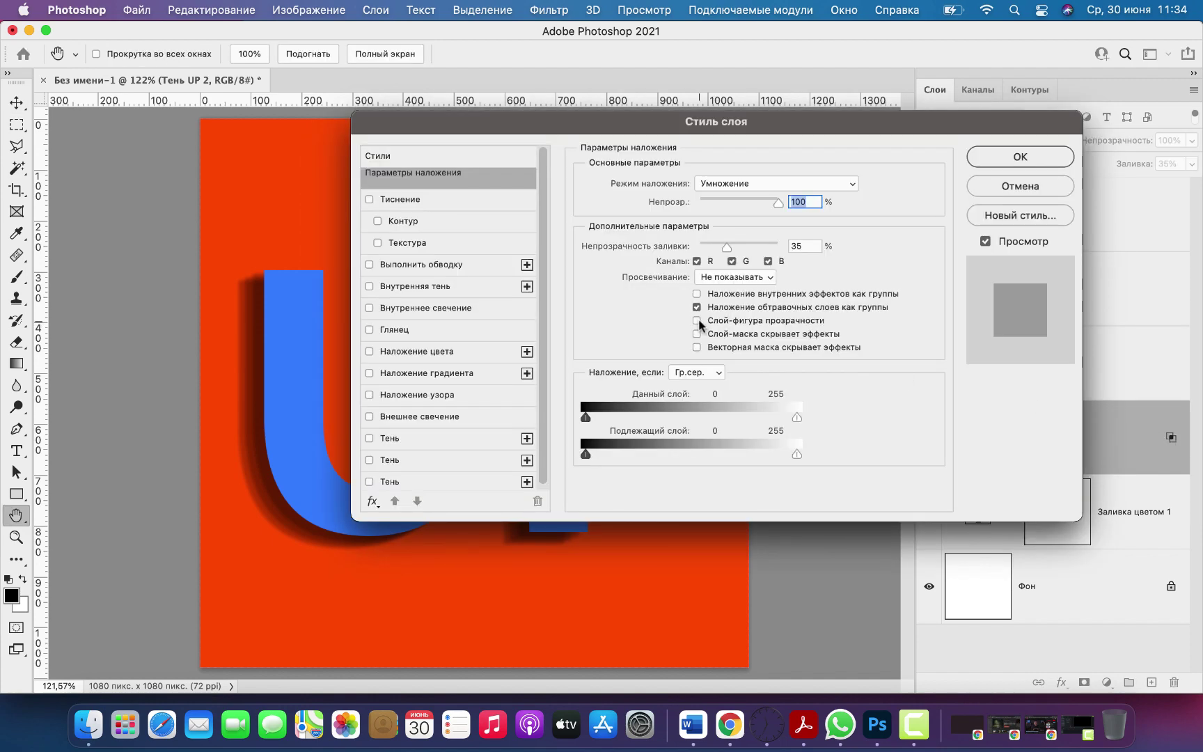
click(1020, 156)
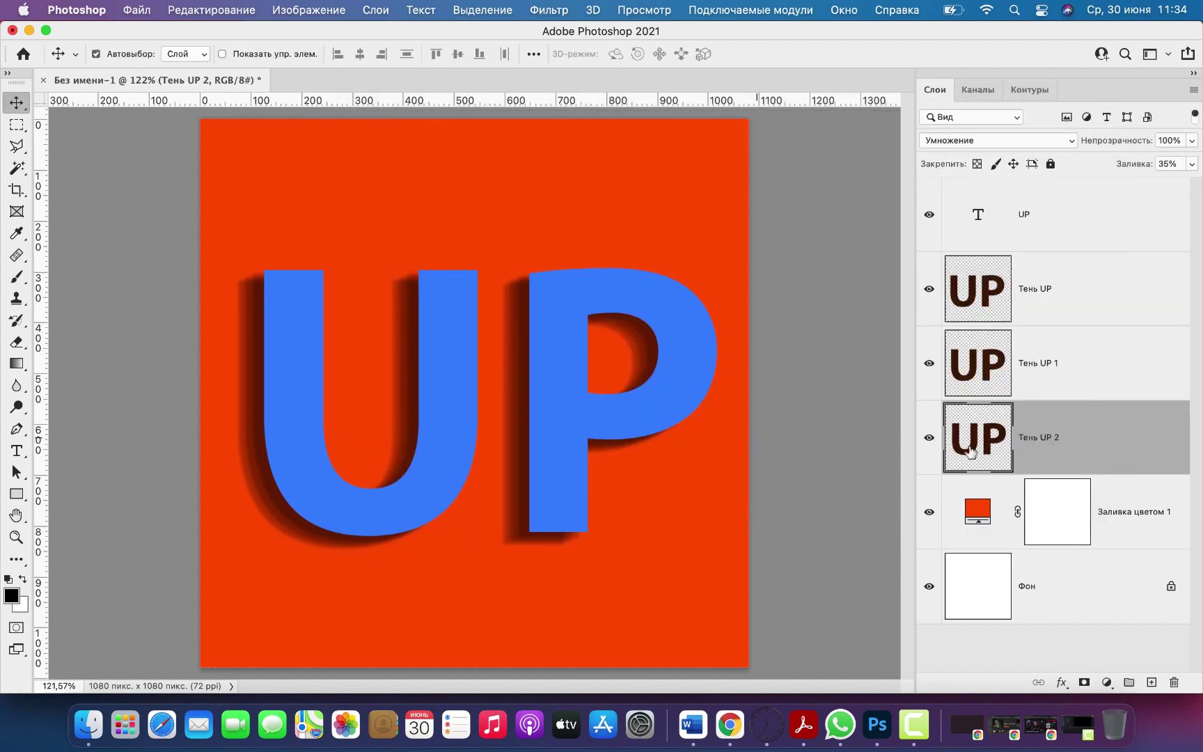
shift+click(1045, 369)
shift+click(1074, 298)
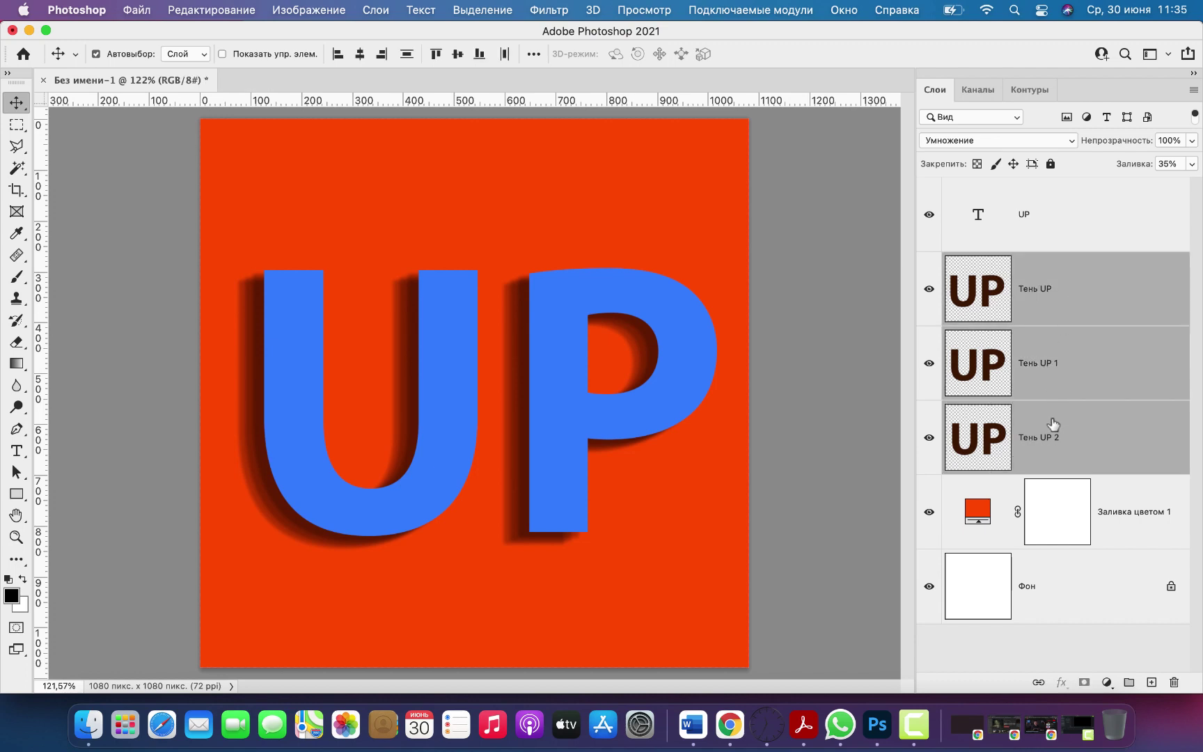
Convert the three selected shadow layers into a single smart object named Тень UP
right_click(1099, 289)
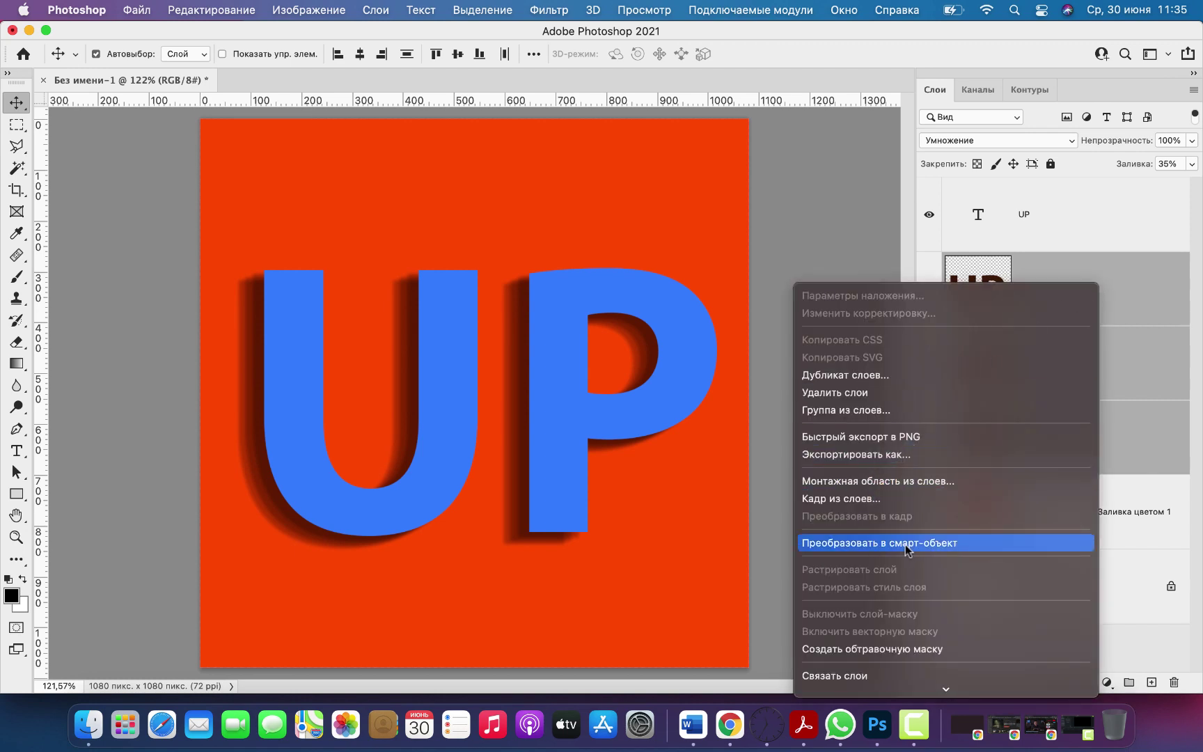
click(905, 544)
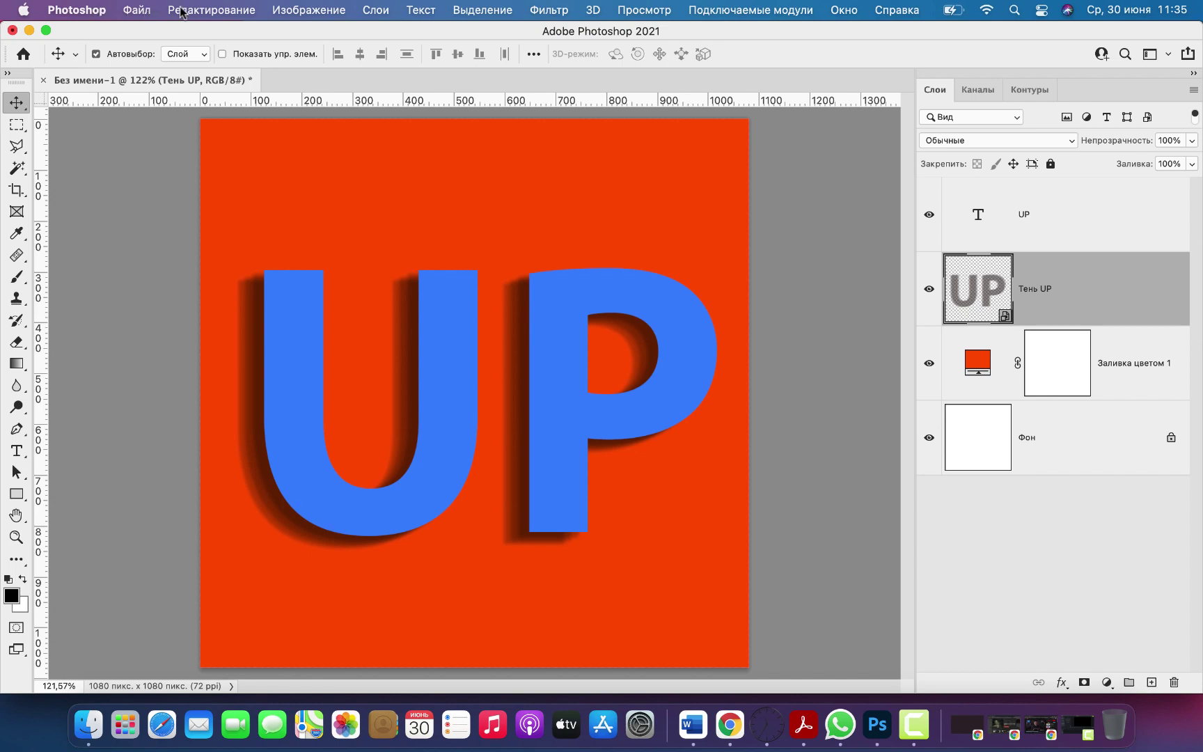
click(213, 12)
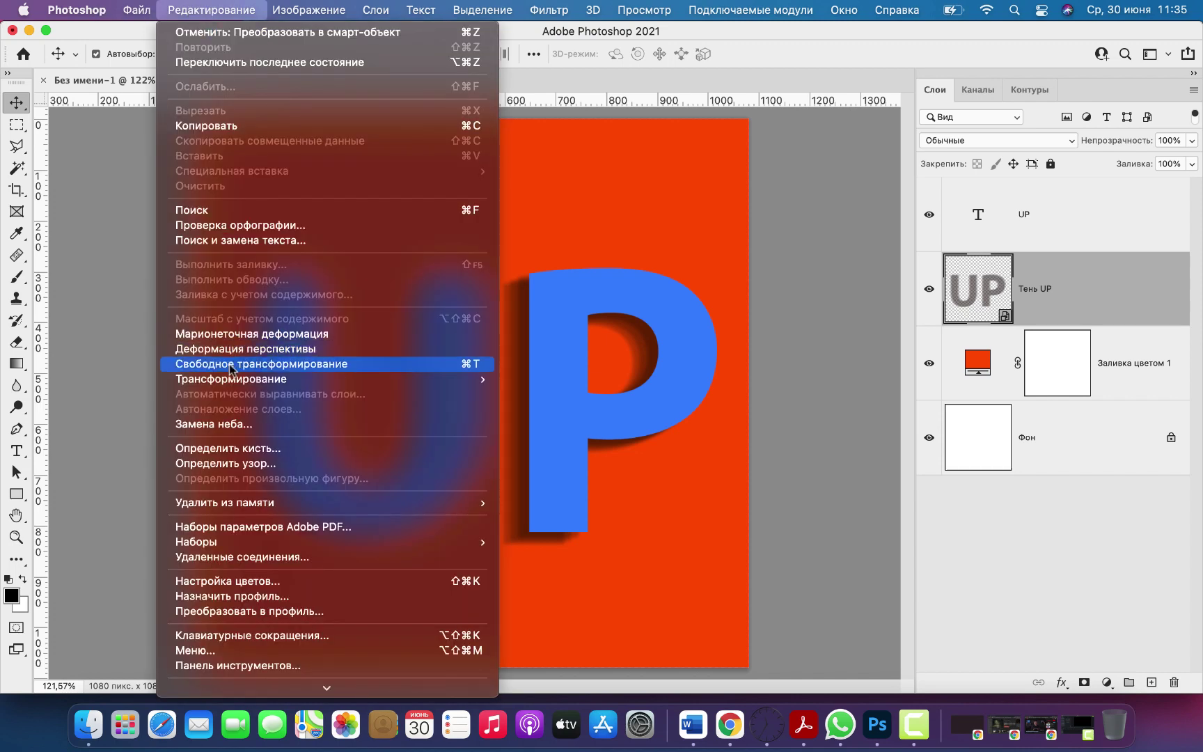
mouse_move(231, 378)
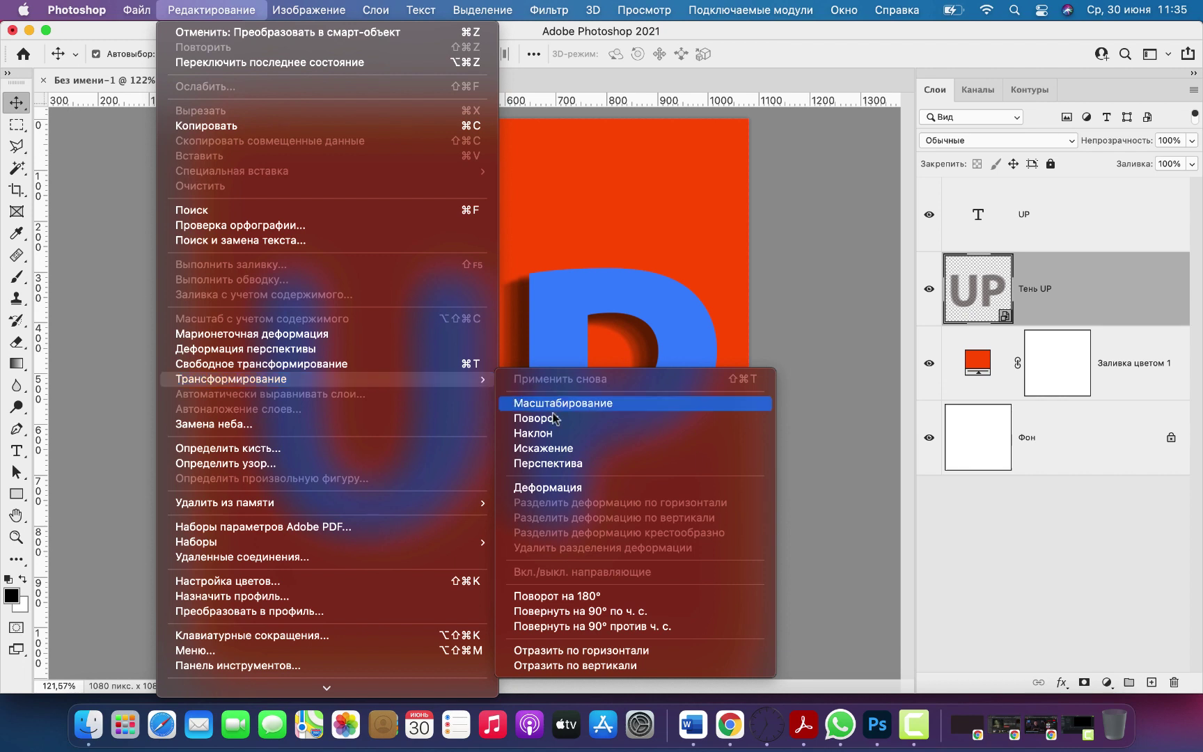
Distort Тень UP by shifting both top corners left so it slants behind the letters
click(551, 452)
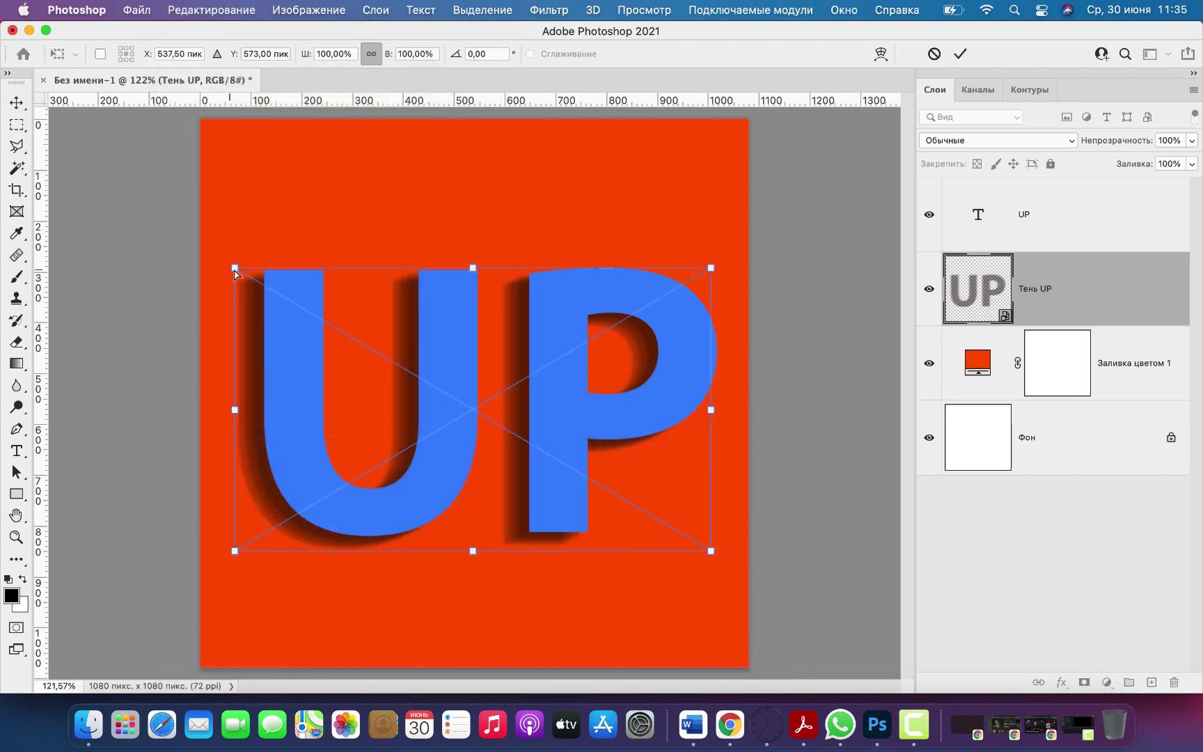
drag(235, 268, 214, 268)
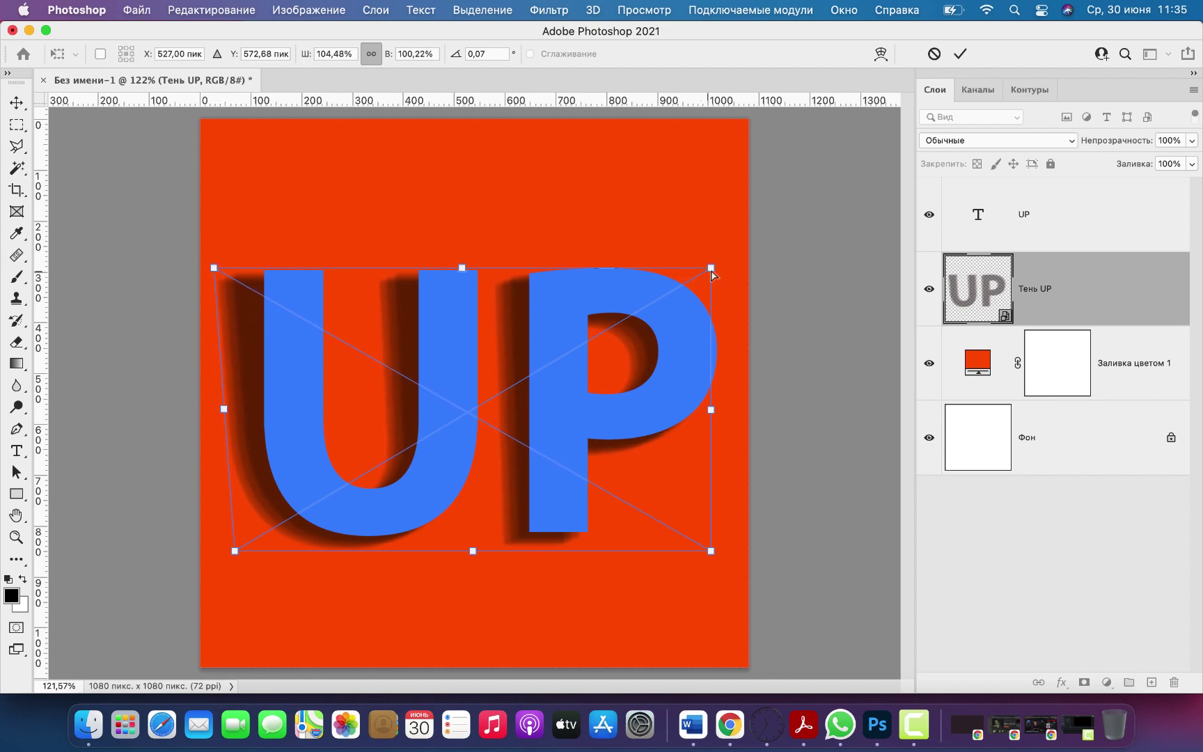
drag(711, 269, 688, 273)
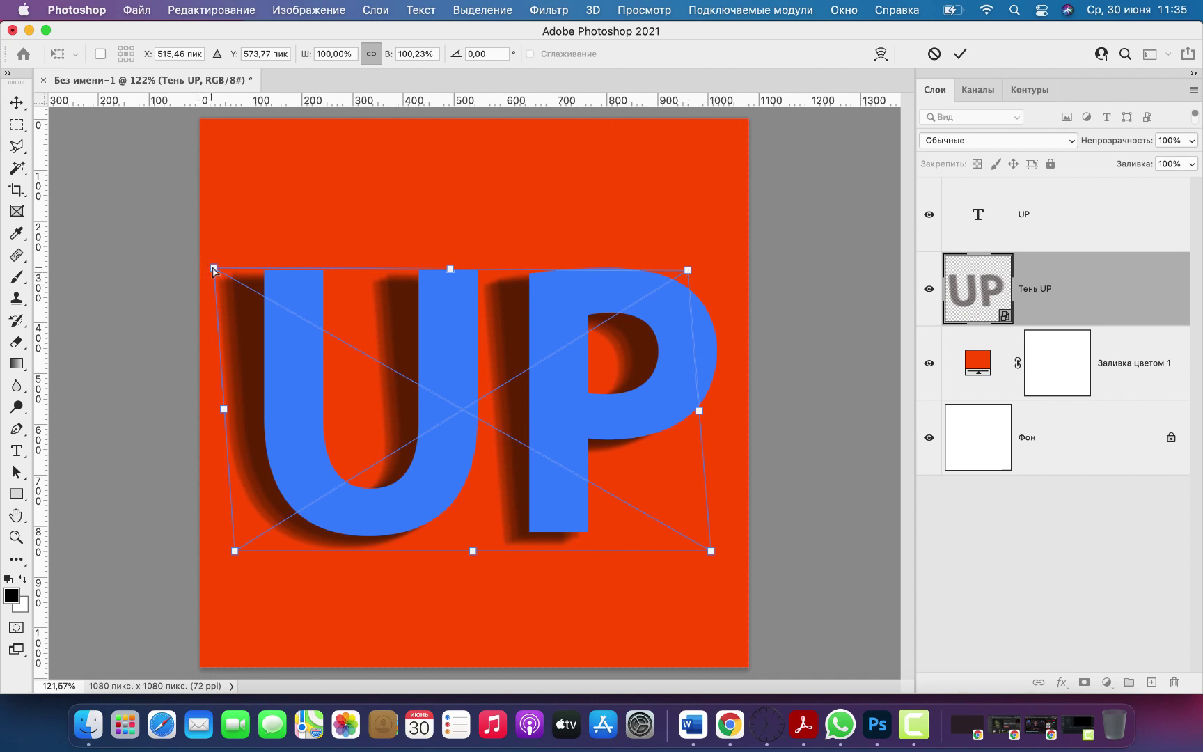
drag(213, 269, 207, 270)
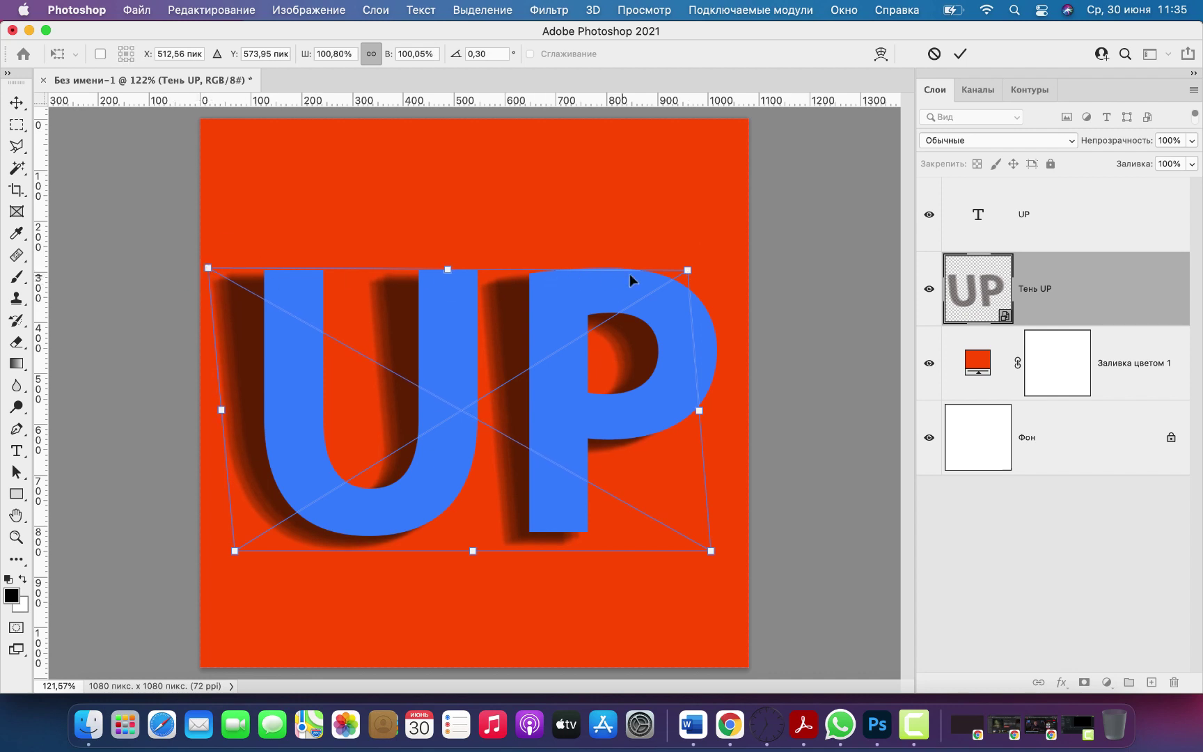
drag(688, 272, 685, 271)
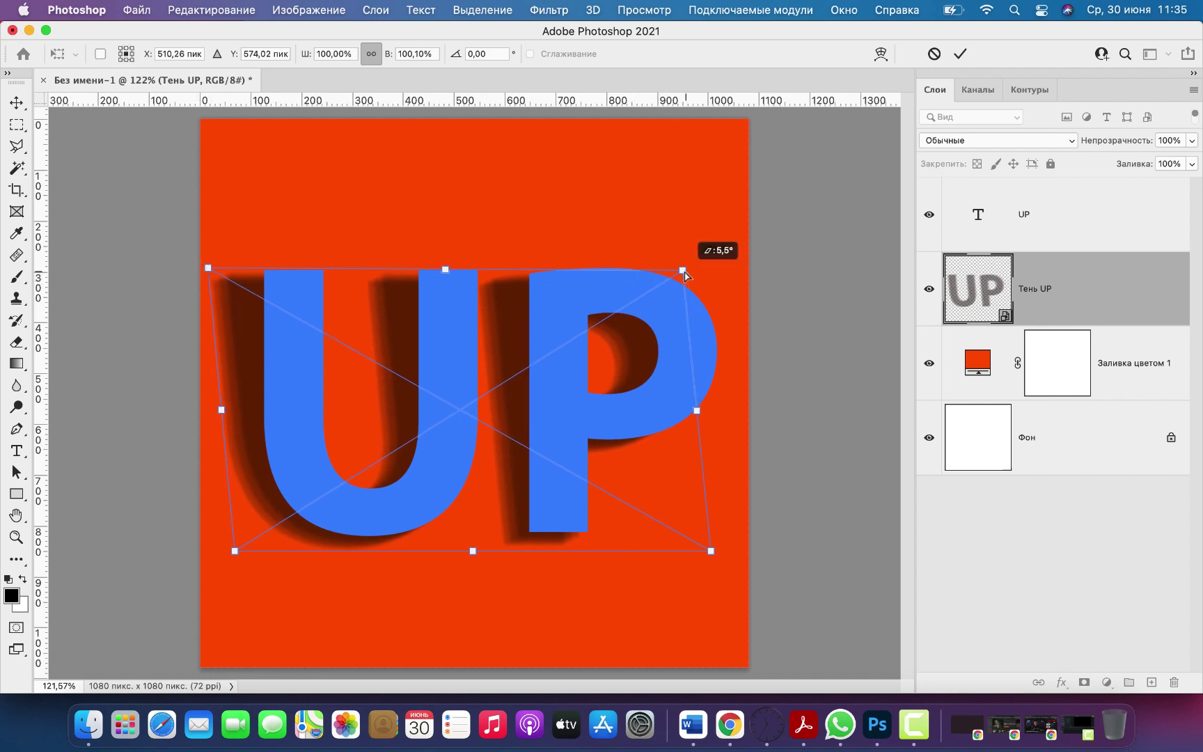
click(960, 54)
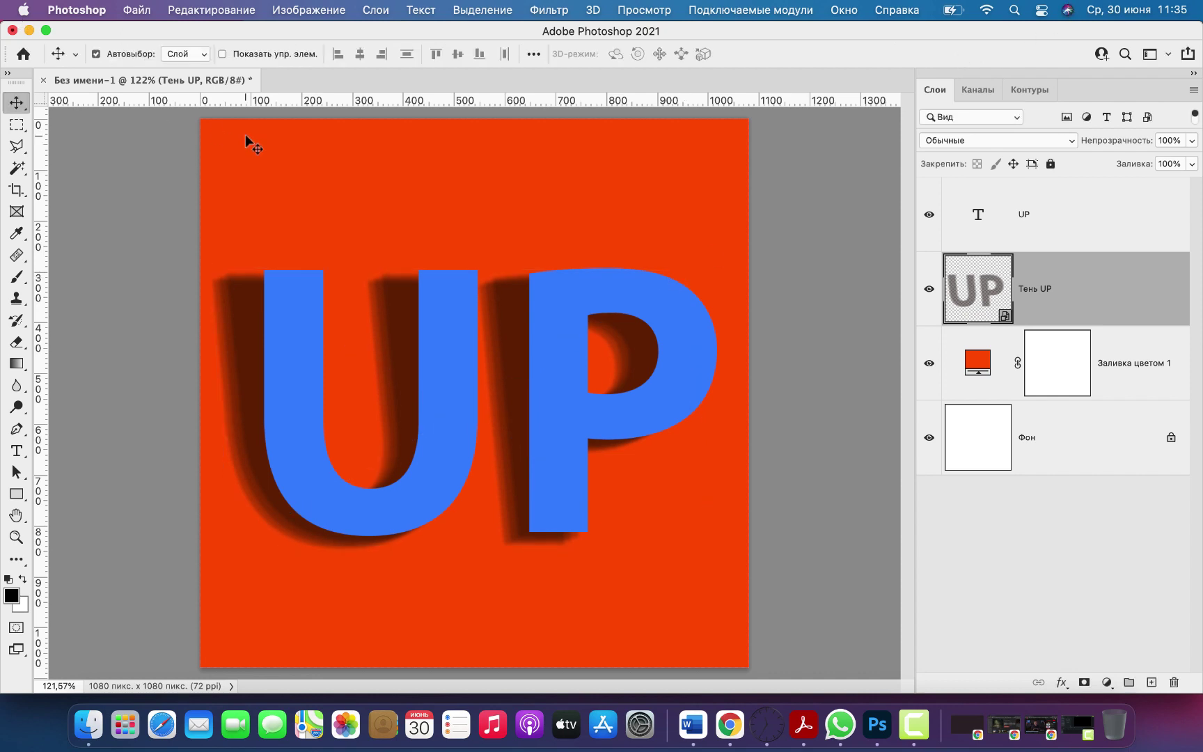
click(188, 10)
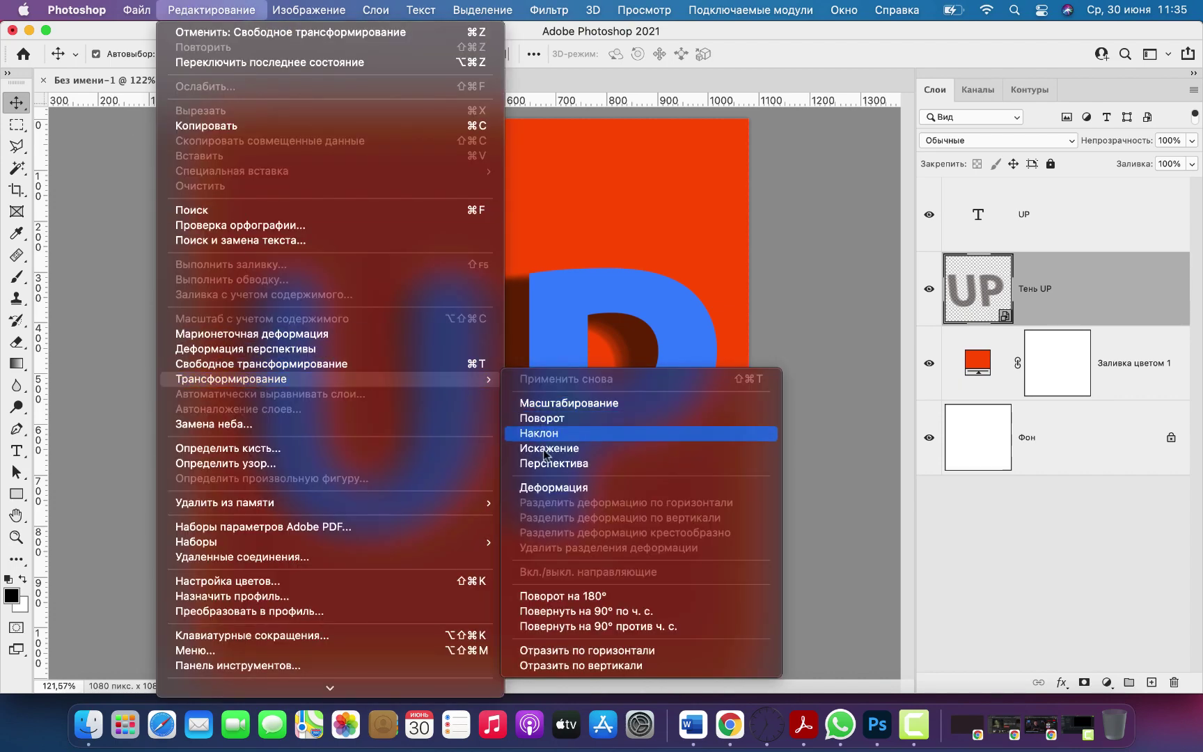
Warp Тень UP, curving its left side, bottom edge near the P, and top edge
click(572, 491)
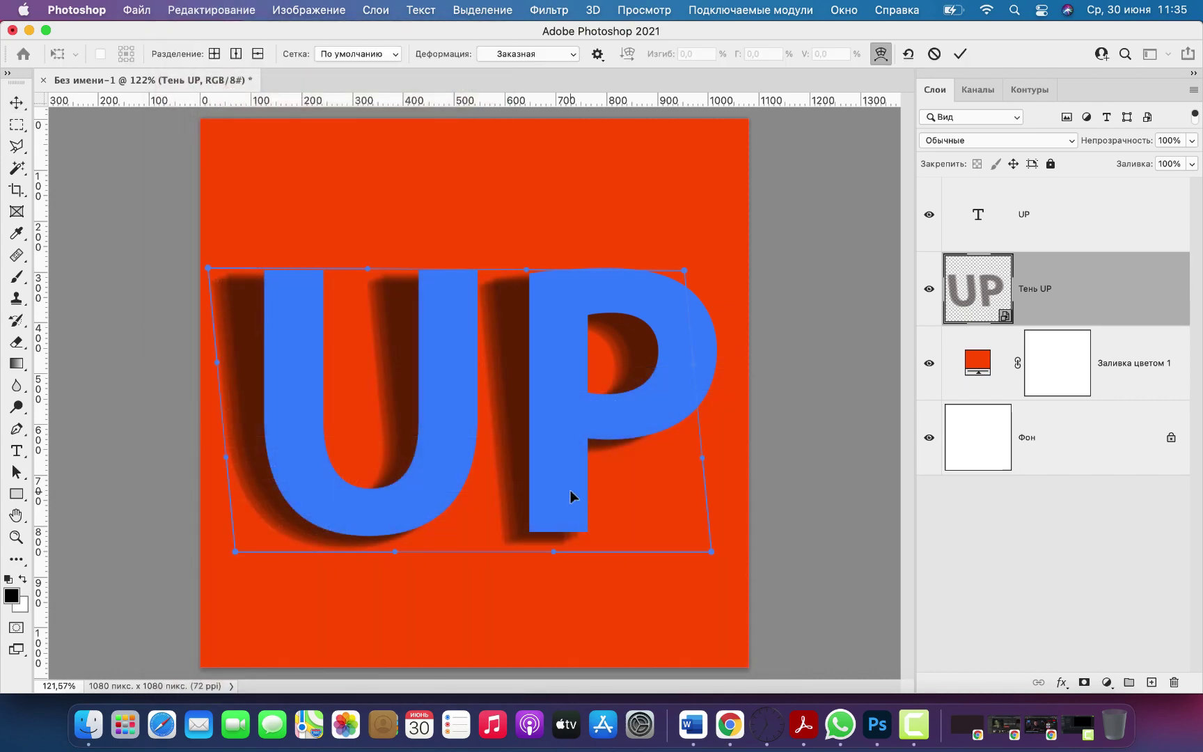
drag(217, 366, 235, 362)
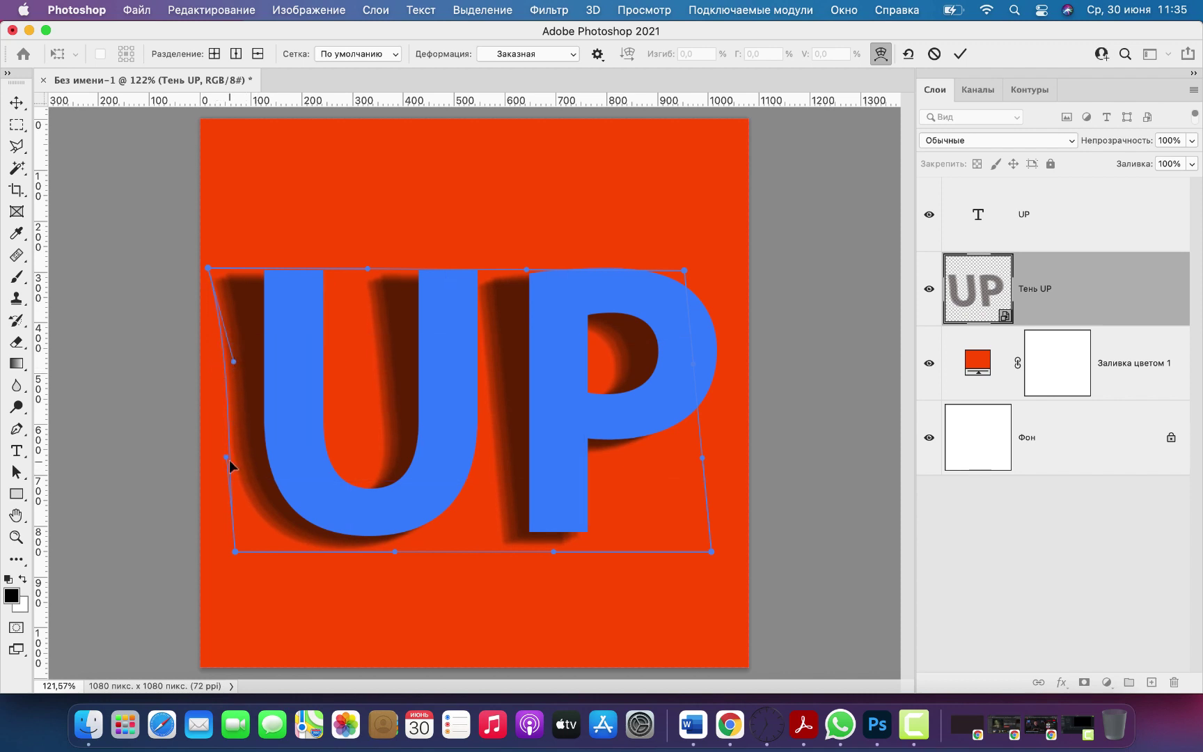
drag(228, 461, 246, 459)
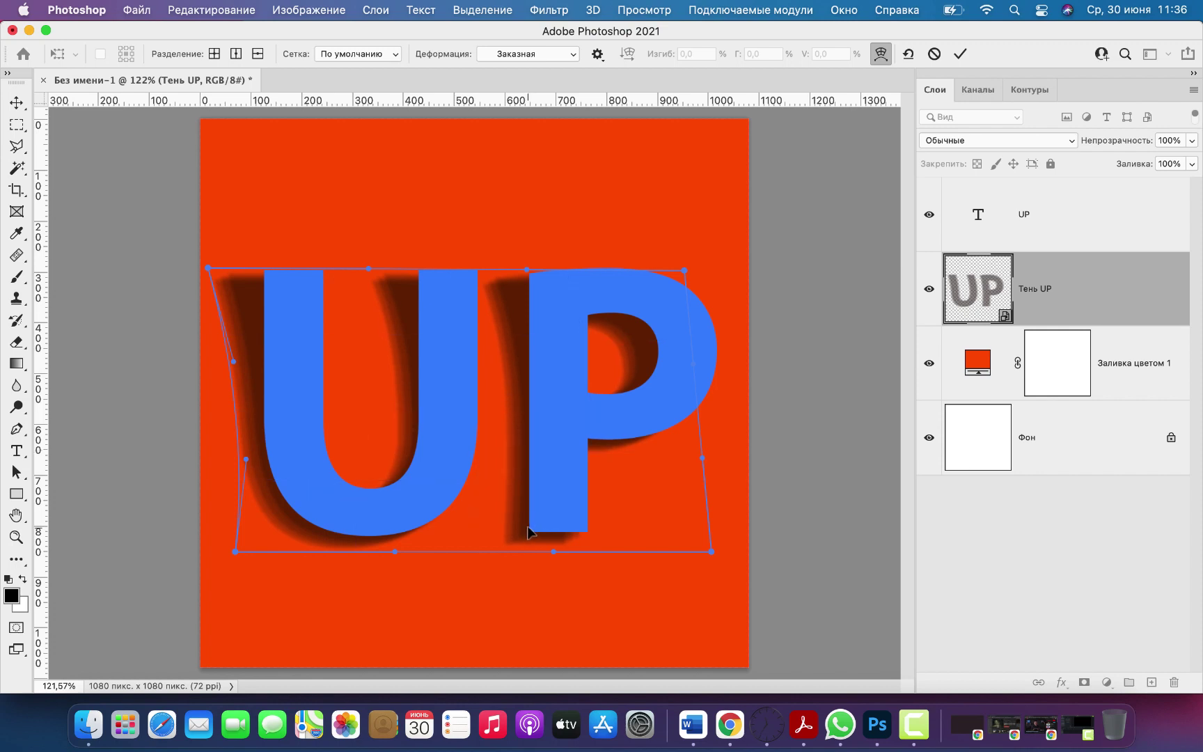
drag(527, 526, 536, 529)
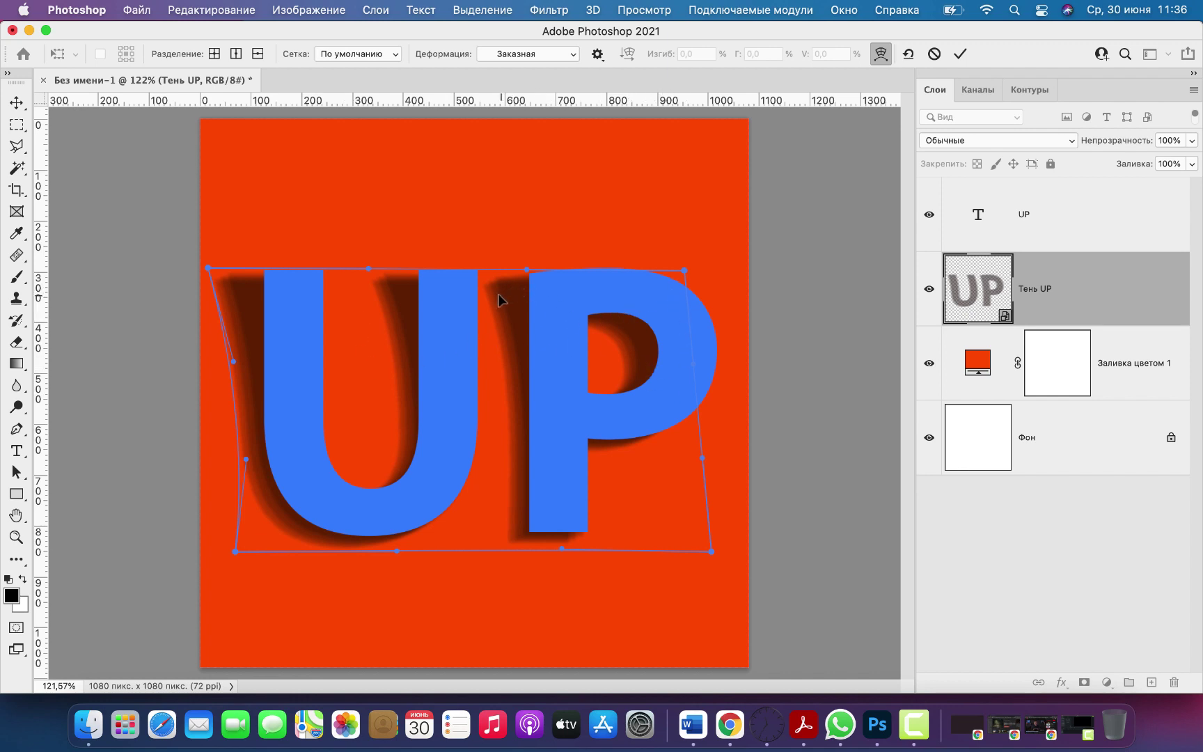
drag(499, 293, 496, 295)
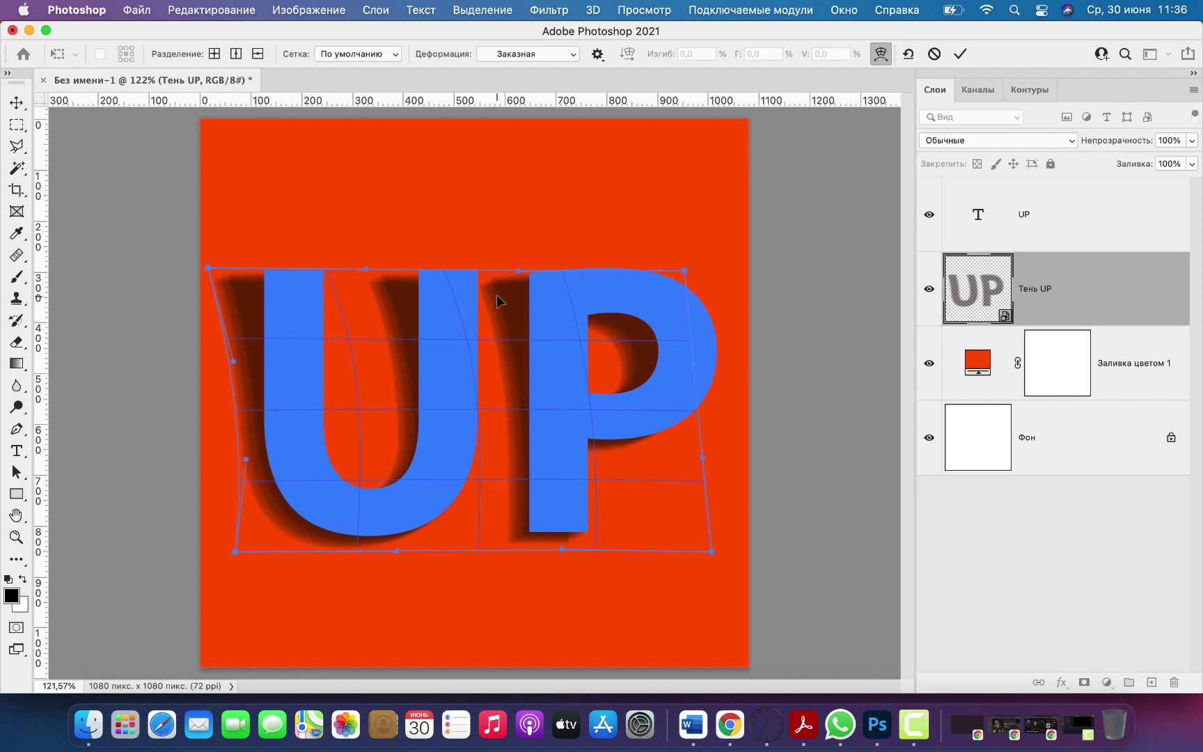
click(962, 54)
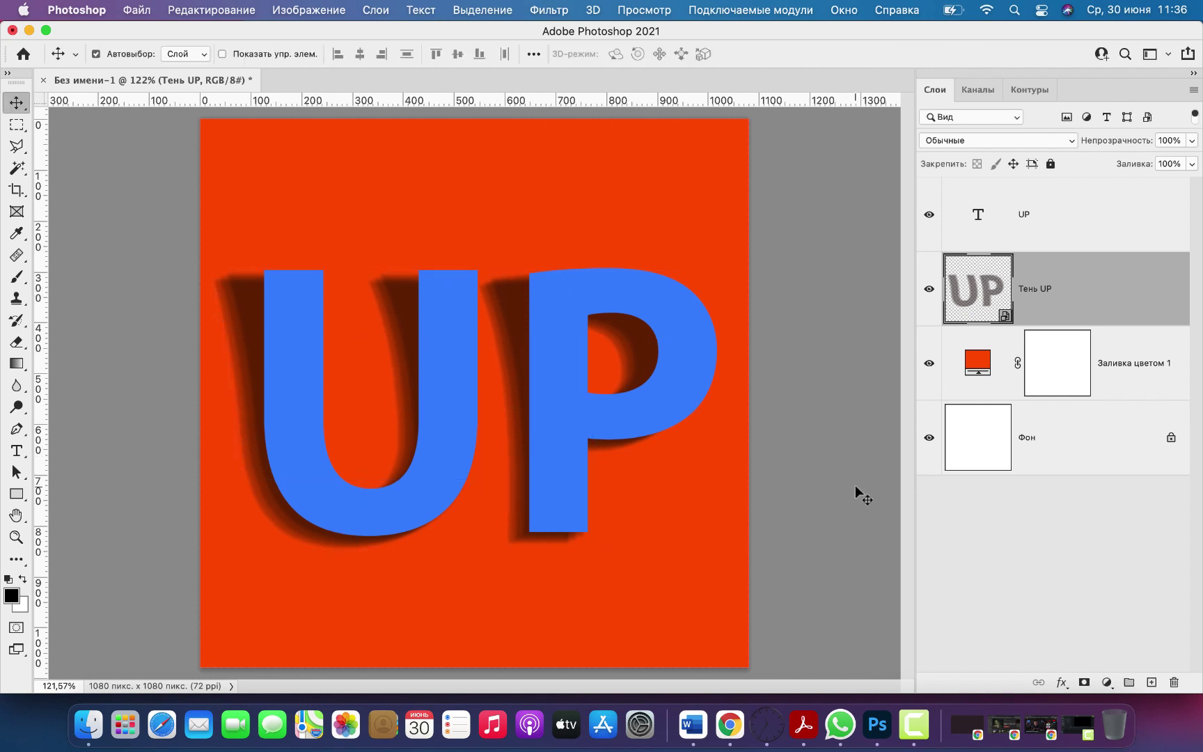